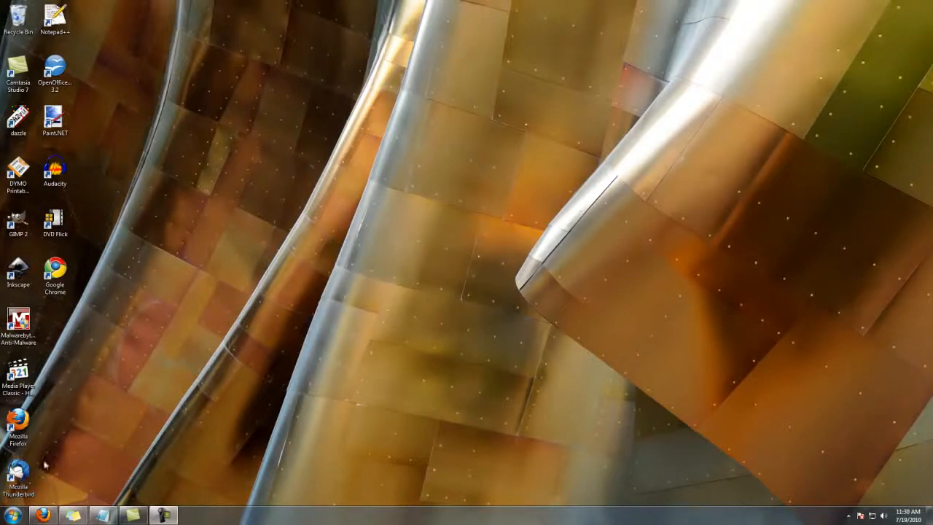
Launch regedit and reposition its window so the desktop shortcuts remain accessible.
click(13, 514)
click(65, 490)
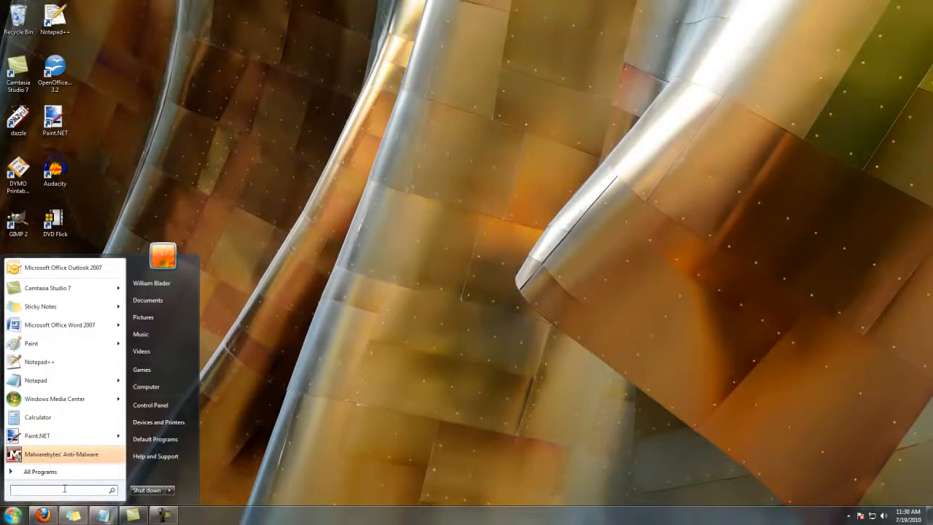
text(regedit)
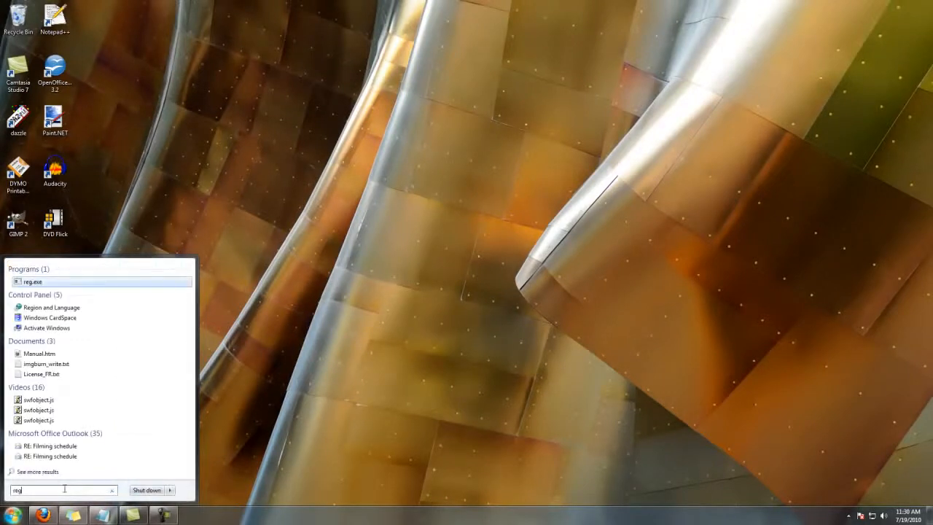
key(Return)
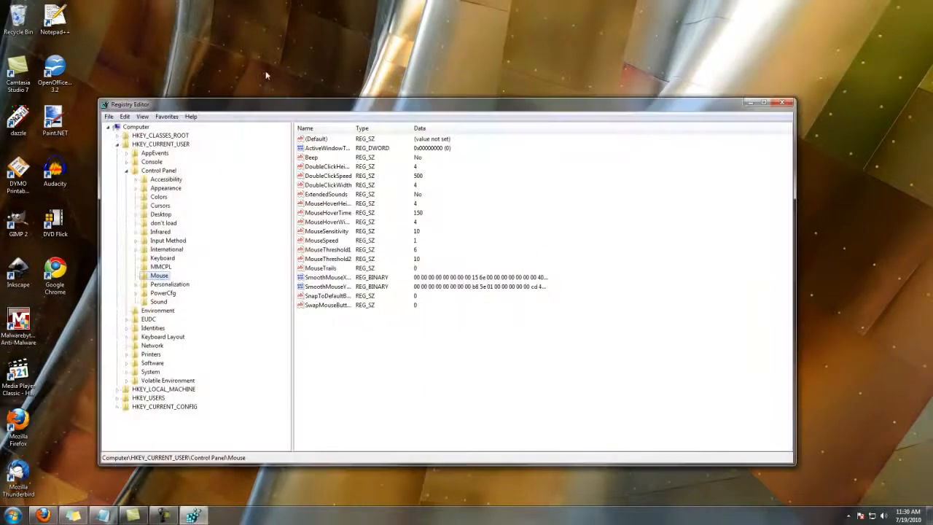
drag(206, 107, 288, 87)
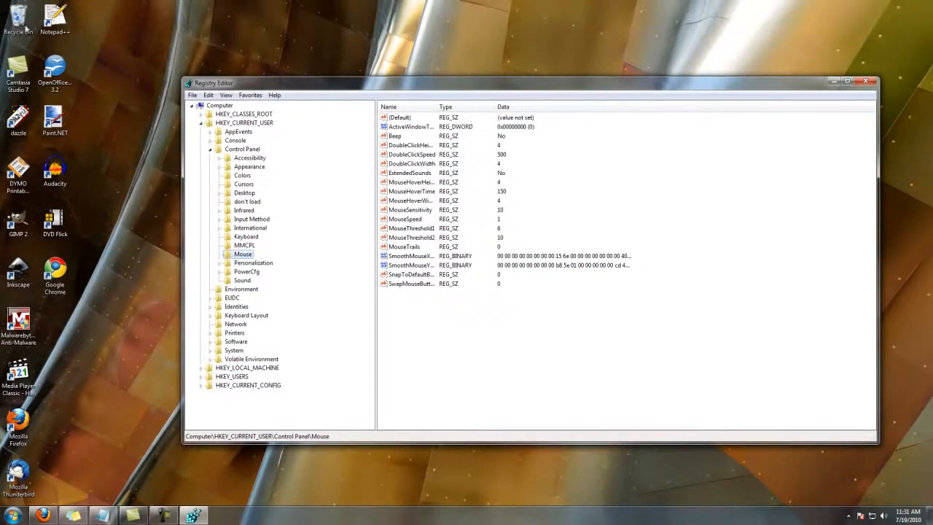
Export the HKEY_CURRENT_USER\Control Panel\Mouse branch to the desktop as a registration file named backup.
click(193, 94)
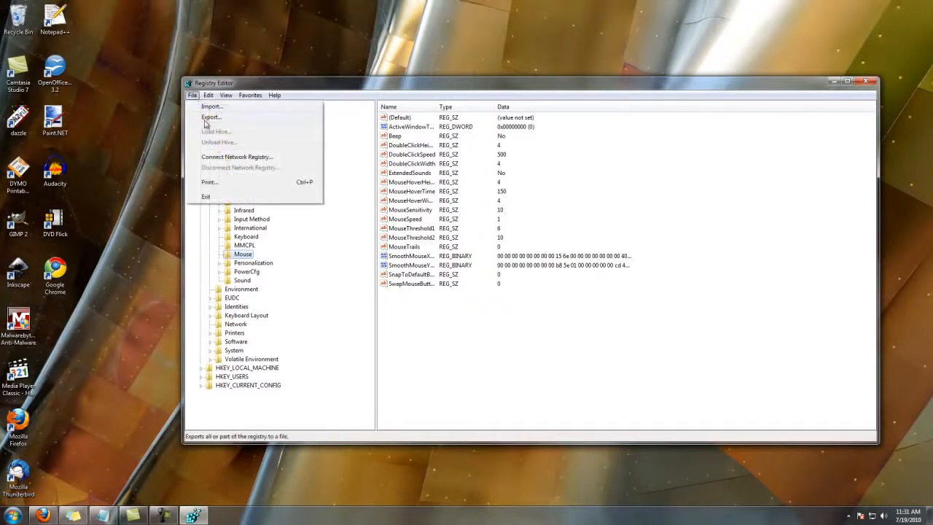
click(213, 119)
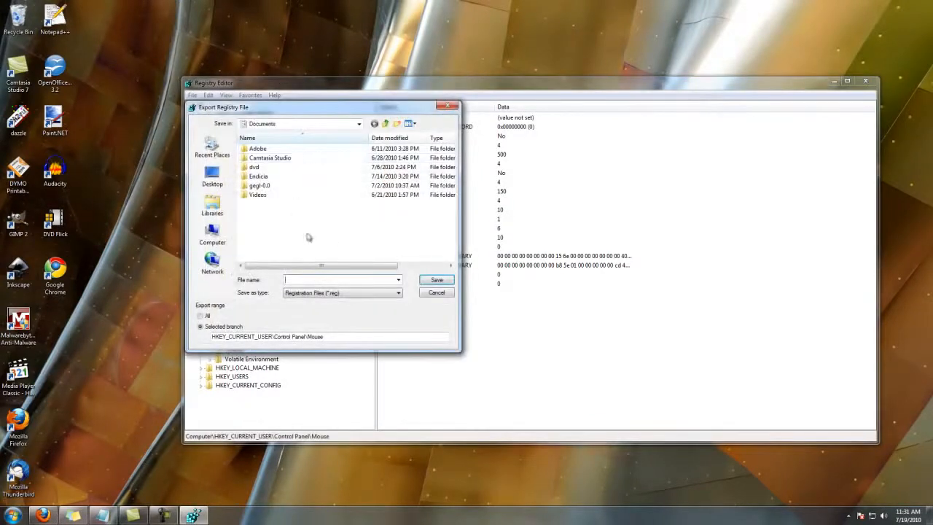
click(212, 177)
click(318, 277)
text(backup)
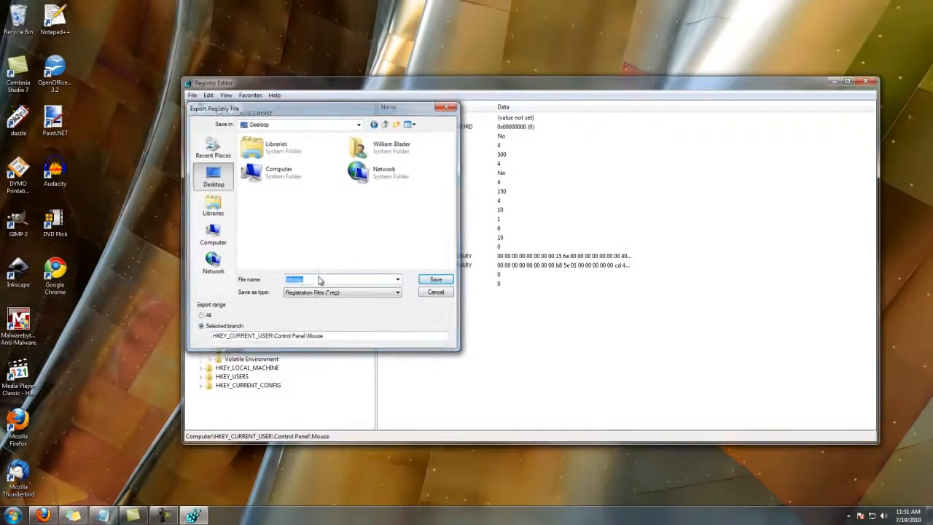
key(Return)
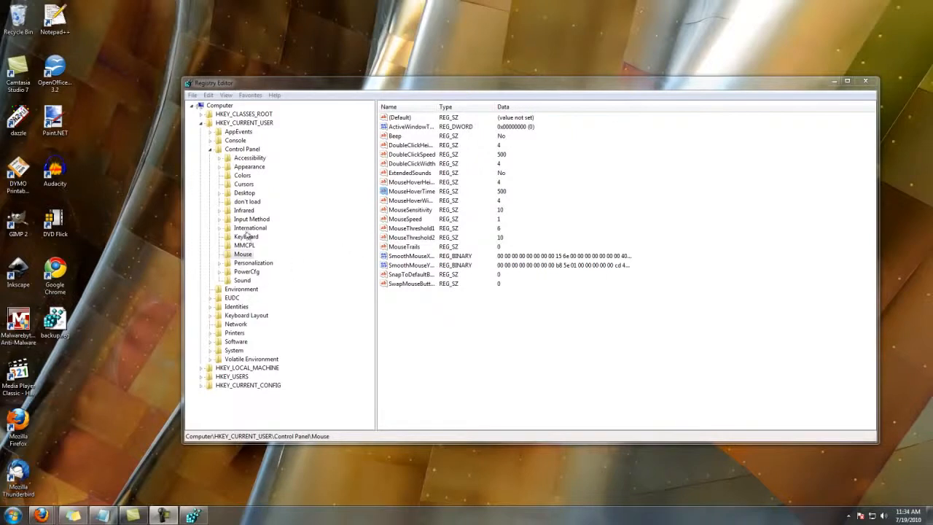
Collapse HKEY_CURRENT_USER, expand HKEY_CLASSES_ROOT and select its AllFilesystemObjects key.
click(202, 123)
click(201, 114)
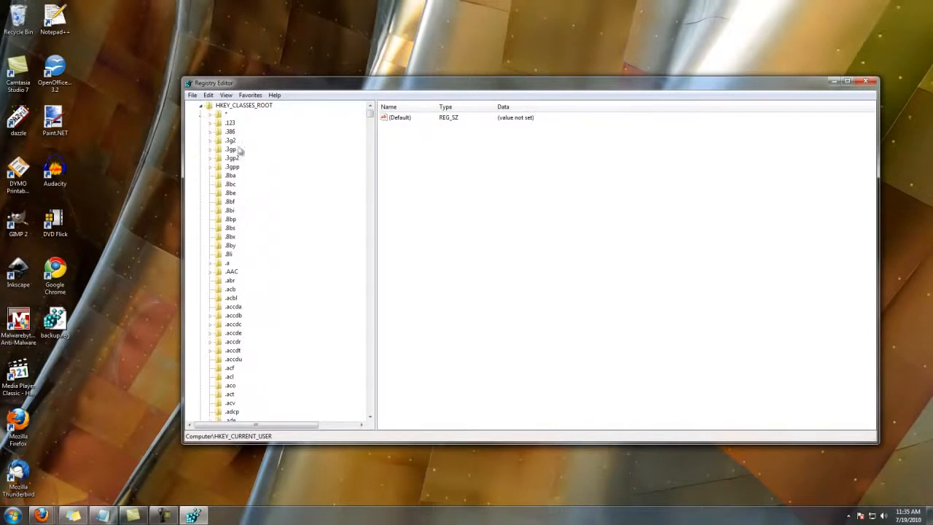
scroll(327, 263, down, 1)
scroll(271, 273, down, 15)
scroll(277, 268, up, 4)
scroll(284, 265, up, 15)
scroll(284, 264, down, 20)
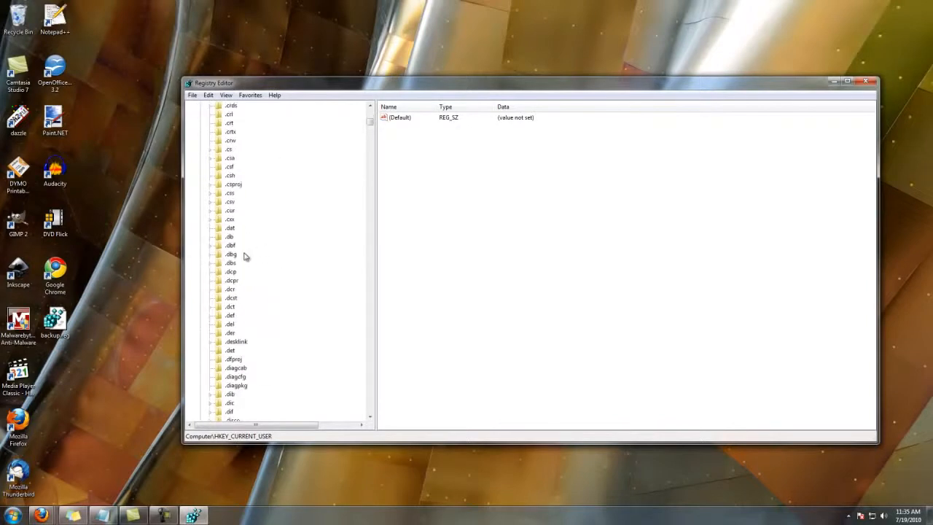
scroll(243, 256, down, 15)
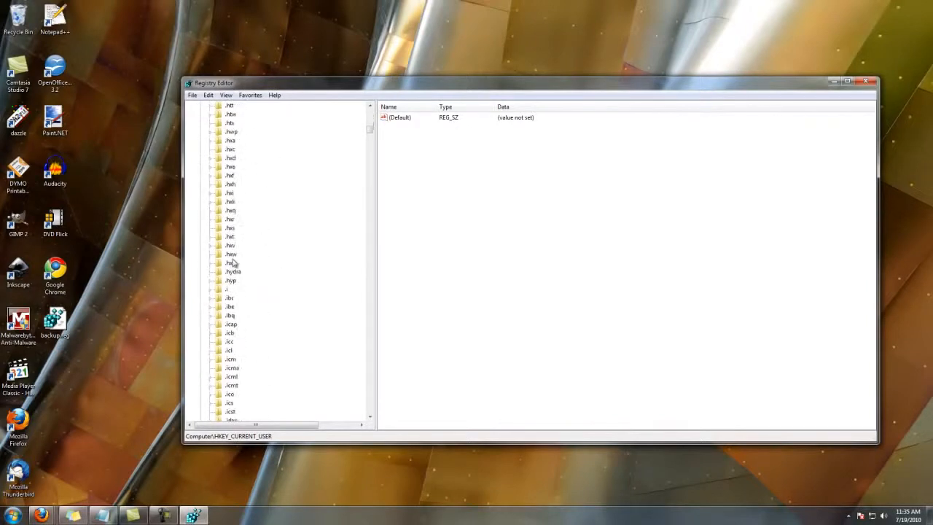
scroll(235, 260, down, 20)
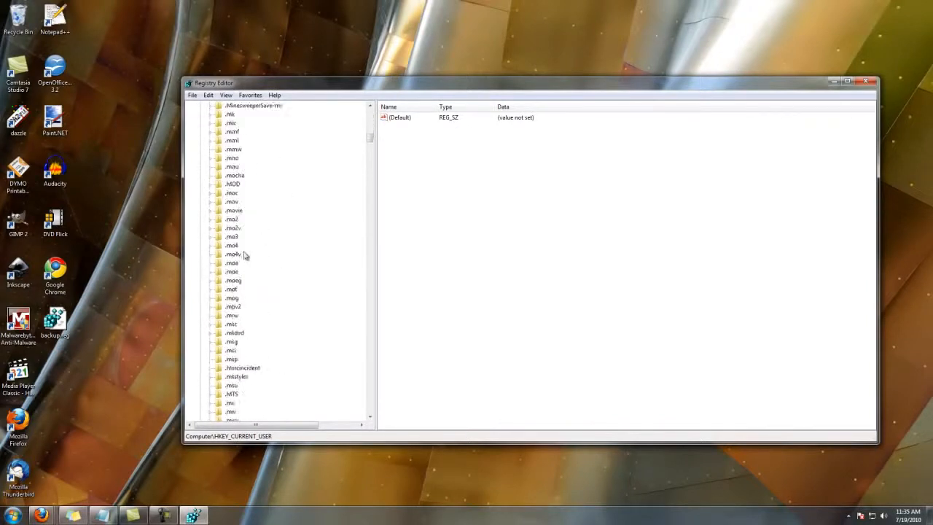
drag(370, 139, 370, 165)
scroll(347, 159, down, 20)
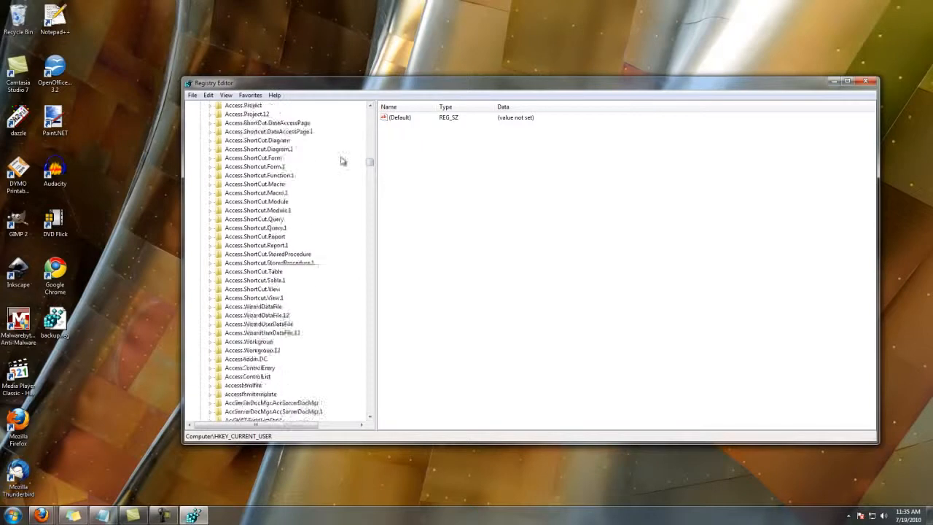
scroll(346, 161, down, 20)
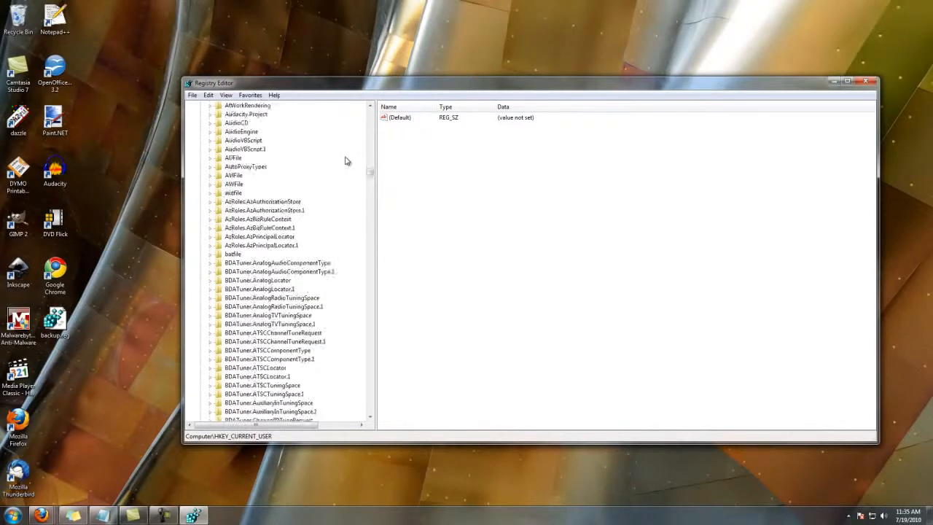
scroll(346, 161, up, 10)
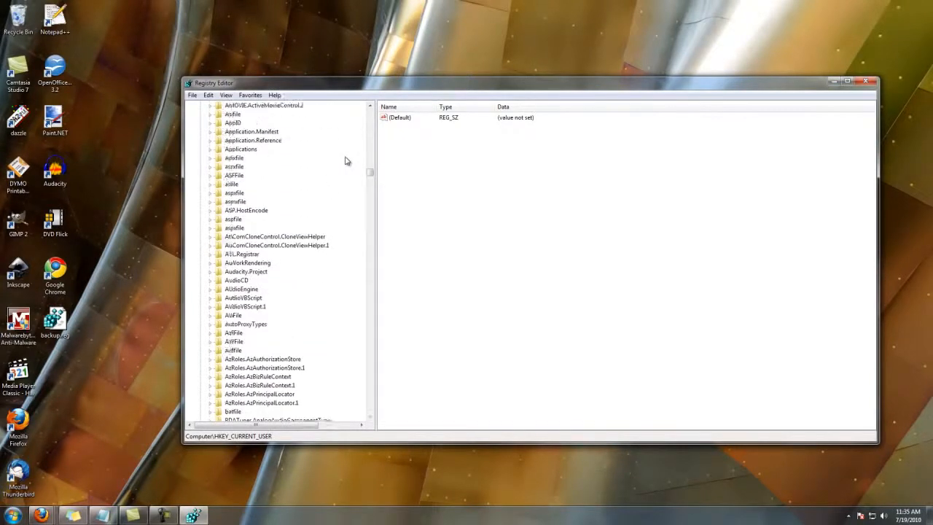
scroll(346, 160, up, 1)
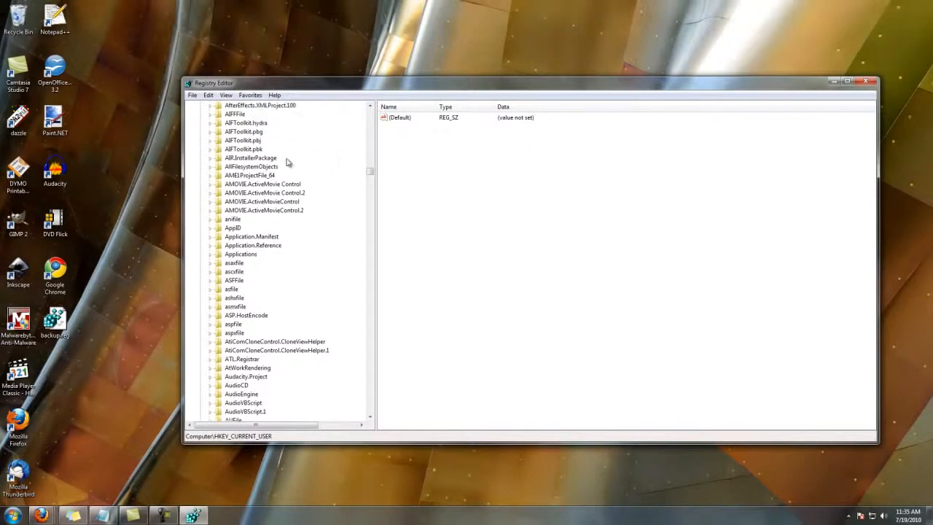
click(261, 167)
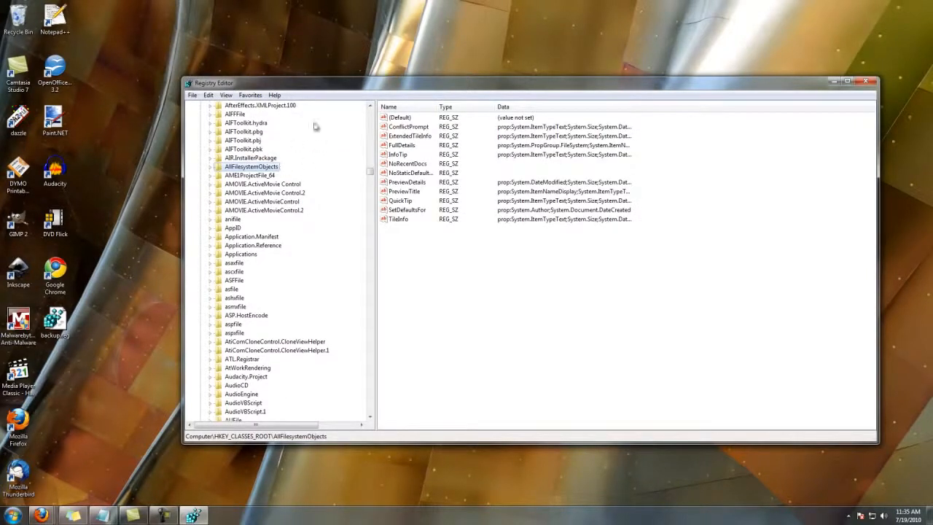
Expand AllFilesystemObjects and its shellex key down to the subkeys of ContextMenuHandlers.
click(210, 167)
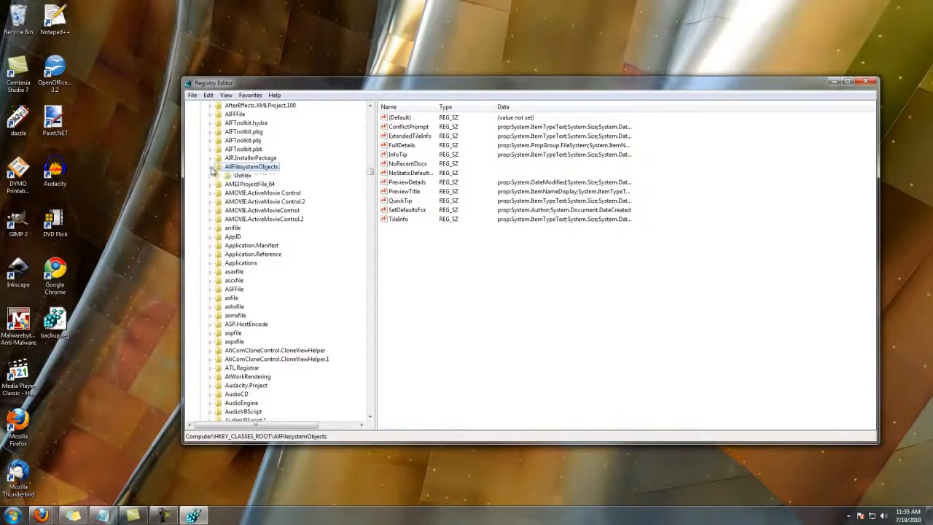
click(240, 177)
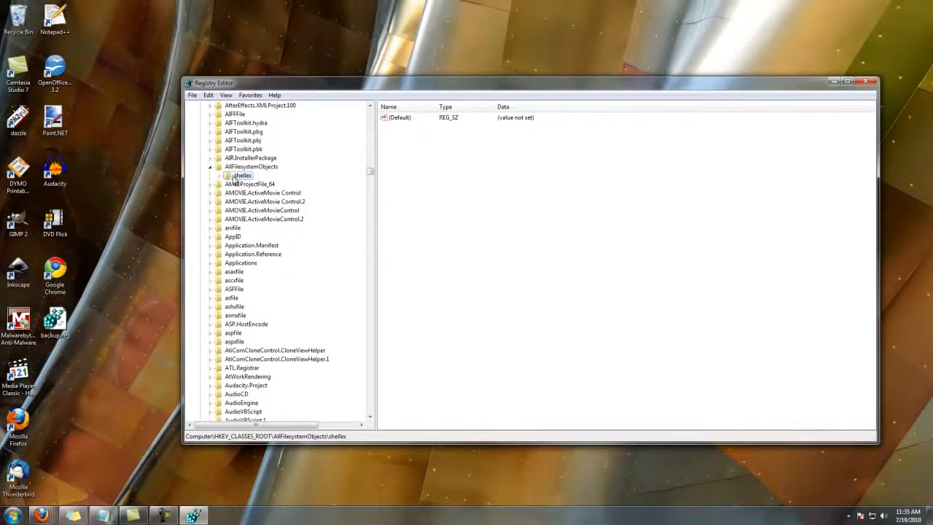
click(219, 176)
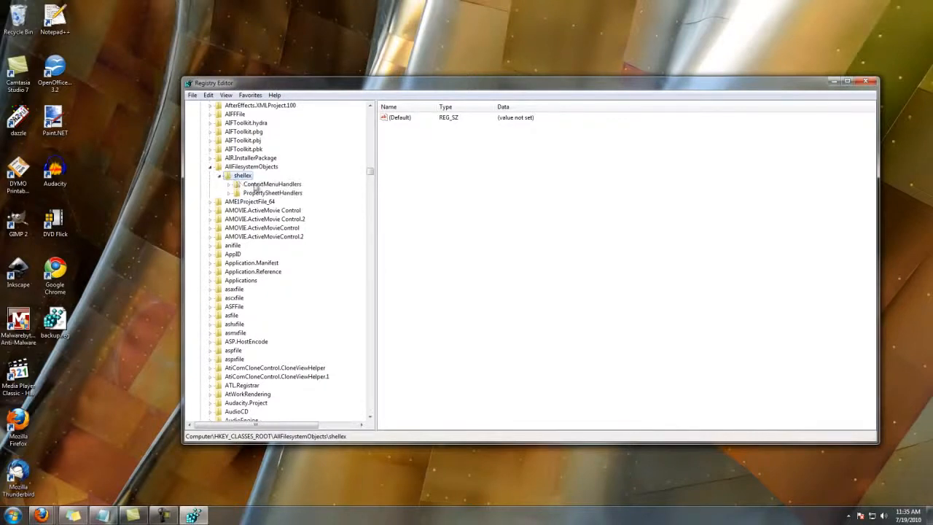
click(245, 184)
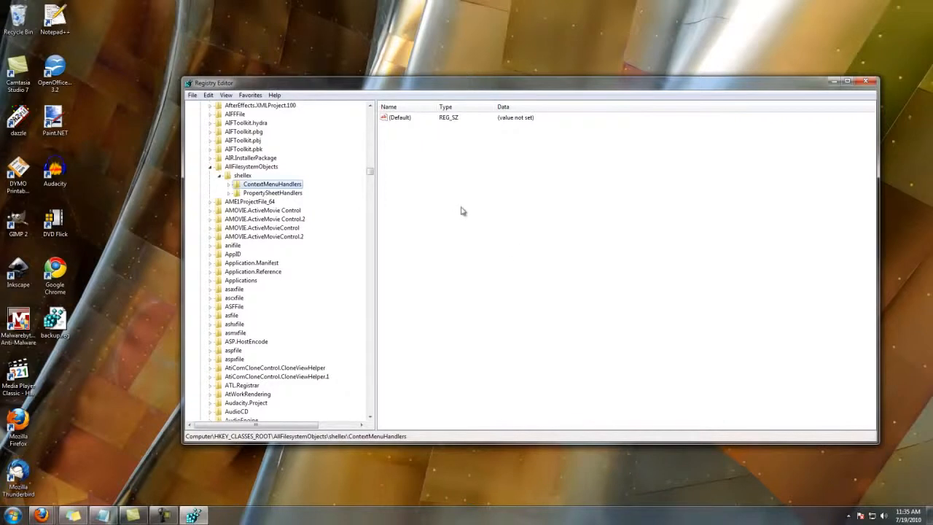
double_click(283, 184)
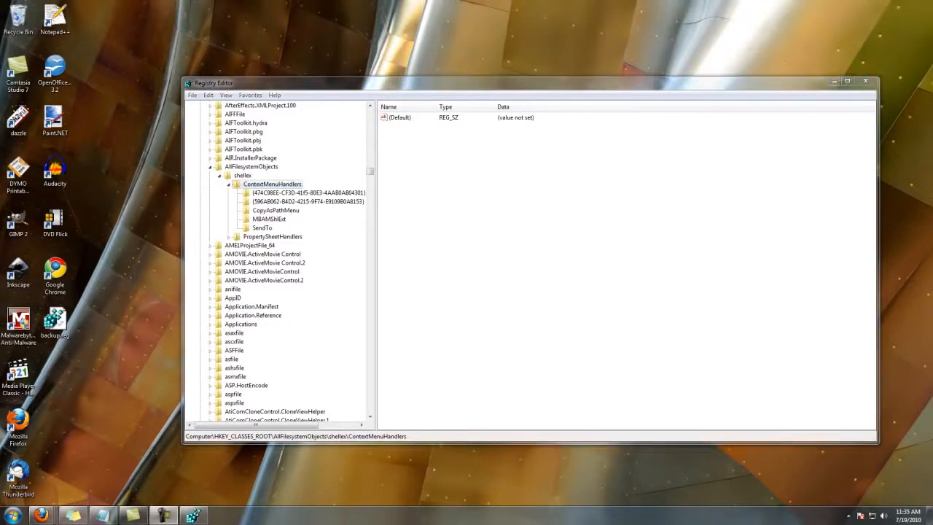
Create a new key under ContextMenuHandlers and name it {C2FBB630-2971-11D1-A18C-00C04FD75D13}.
right_click(247, 188)
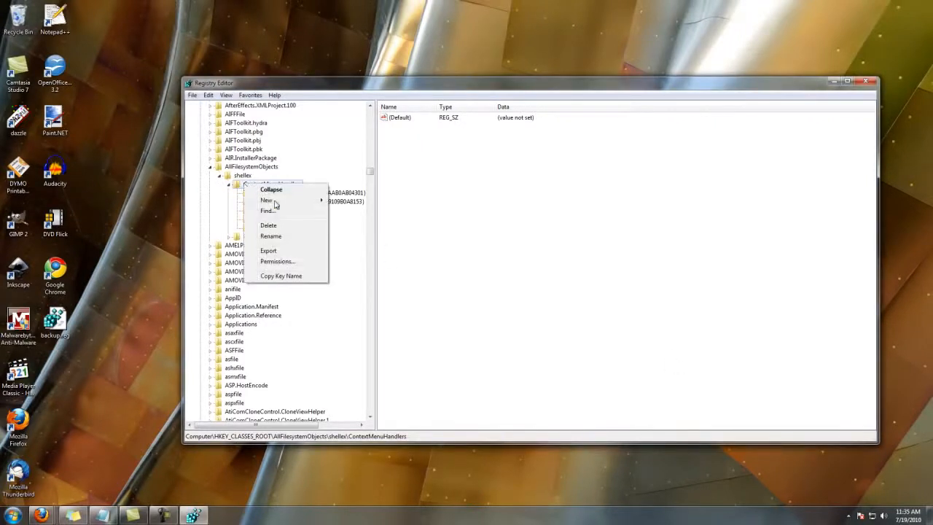
mouse_move(275, 202)
click(340, 202)
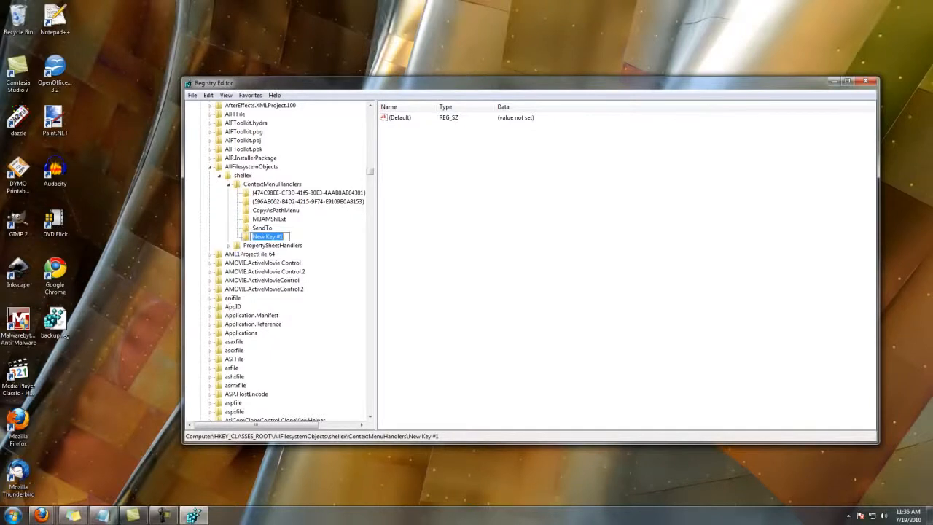
key(alt+Tab)
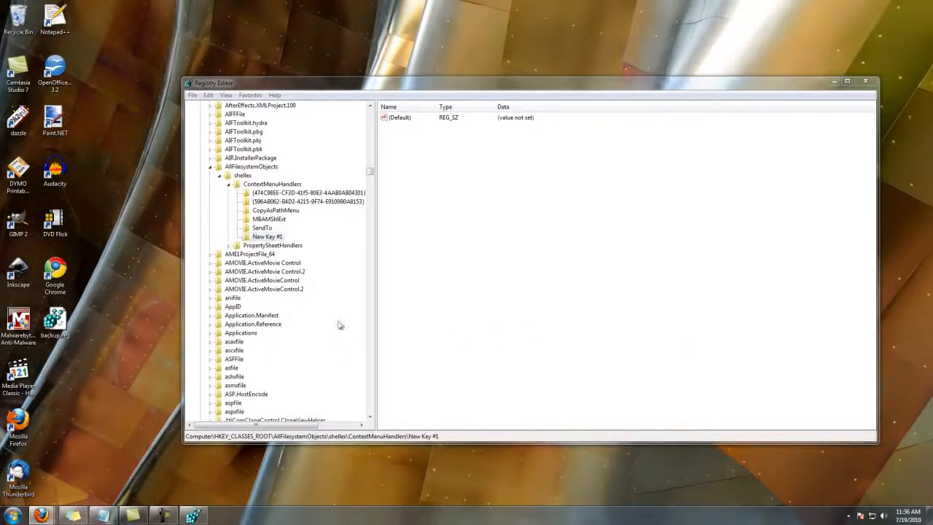
click(268, 239)
right_click(269, 239)
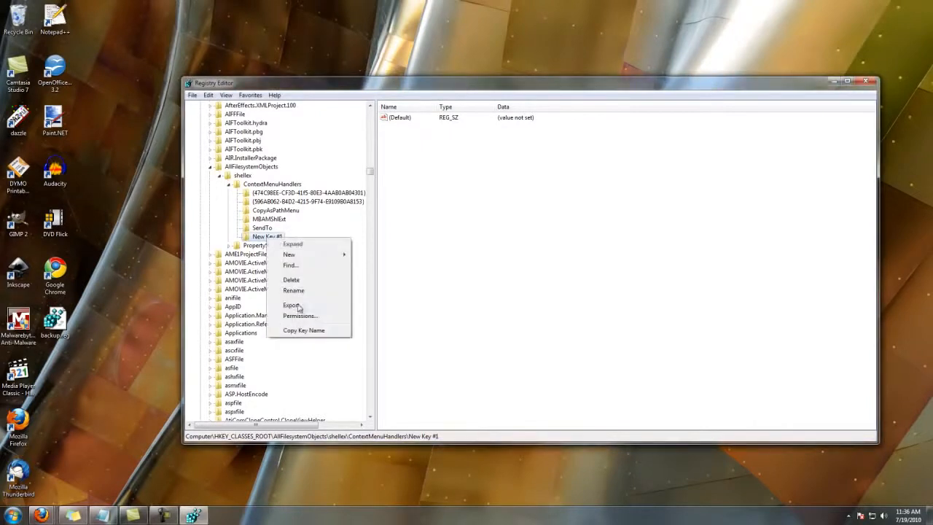
click(298, 292)
text({C2FBB630-2971-11D1-A18C-00C04FD75D13})
key(Return)
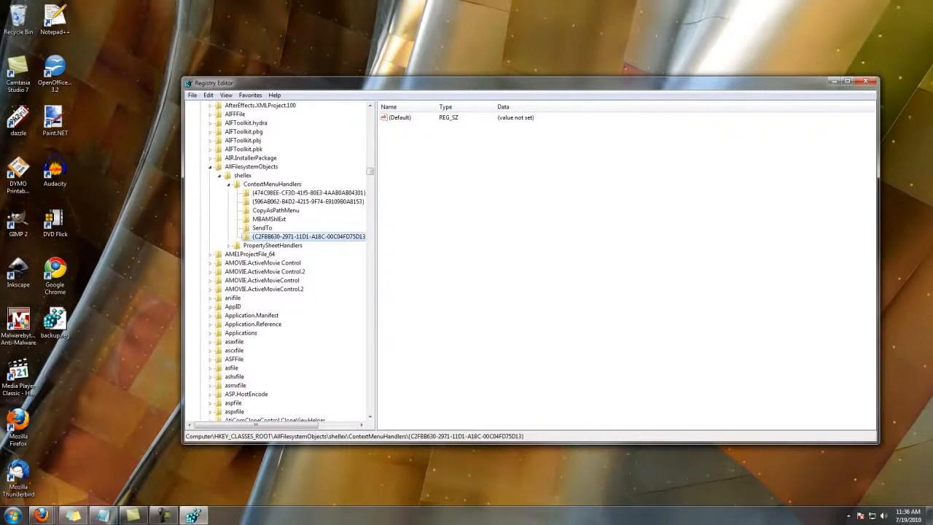
scroll(287, 263, down, 1)
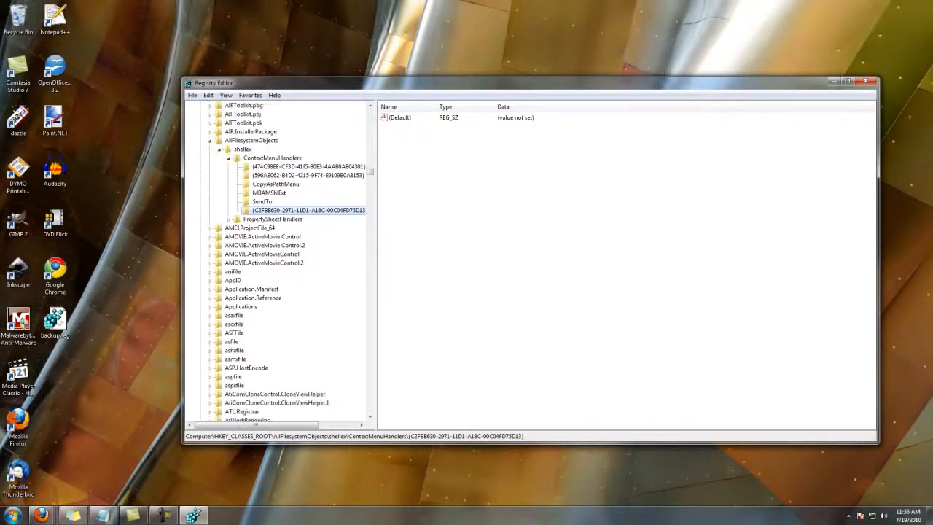
Check the context menu of the Paint.NET shortcut and test the Copy To folder command on the OpenOffice.org 3.2 shortcut.
right_click(80, 149)
click(55, 121)
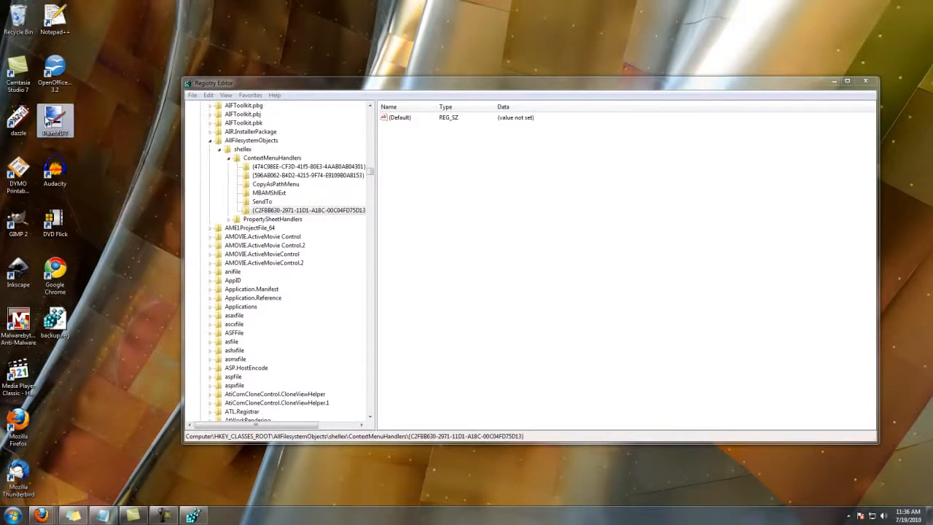
right_click(45, 117)
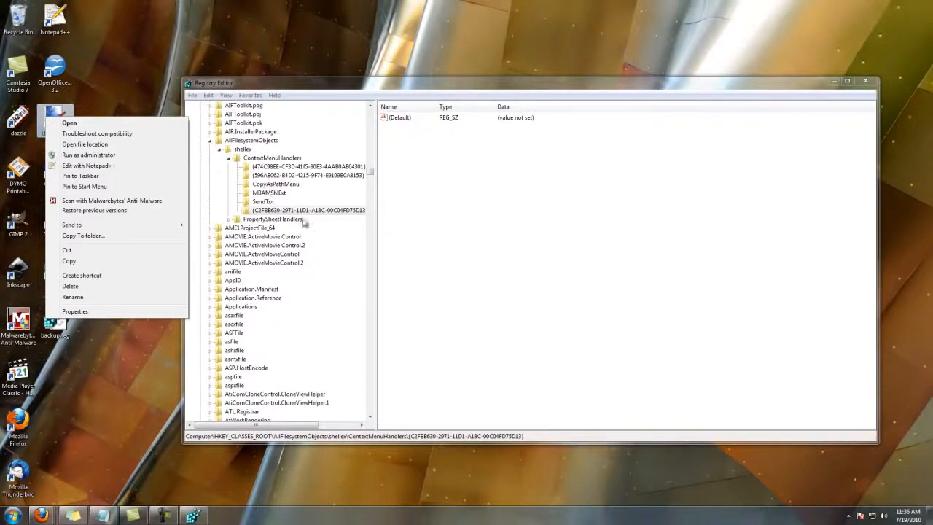
right_click(59, 73)
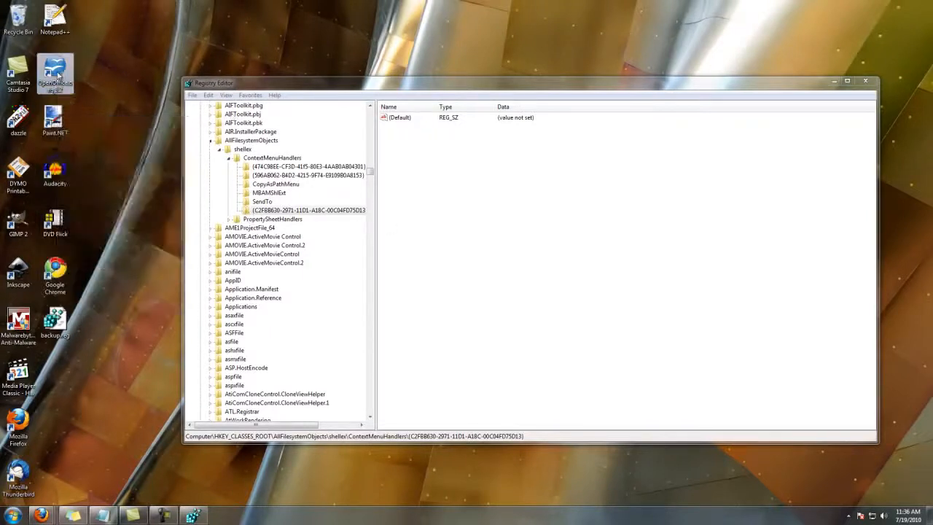
click(134, 190)
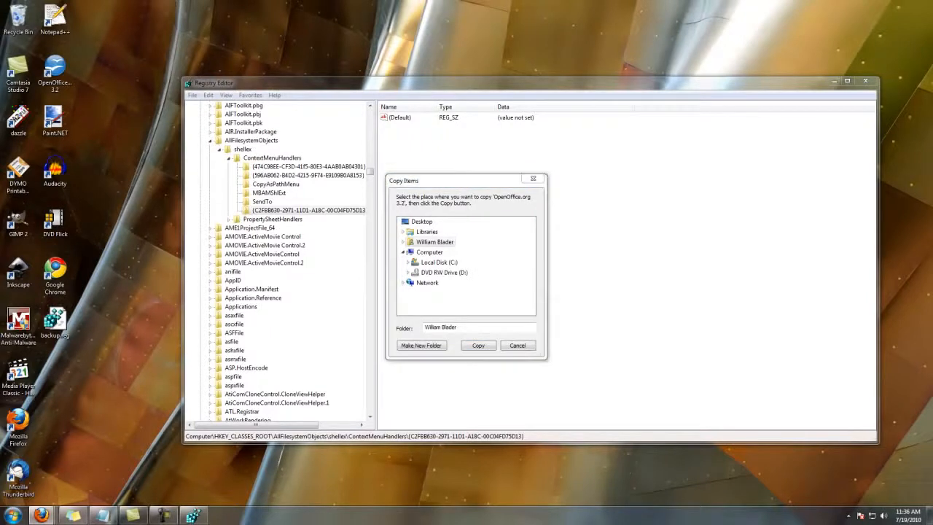
Create a new key under ContextMenuHandlers and name it {C2FBB631-2971-11D1-A18C-00C04FD75D13}.
right_click(300, 160)
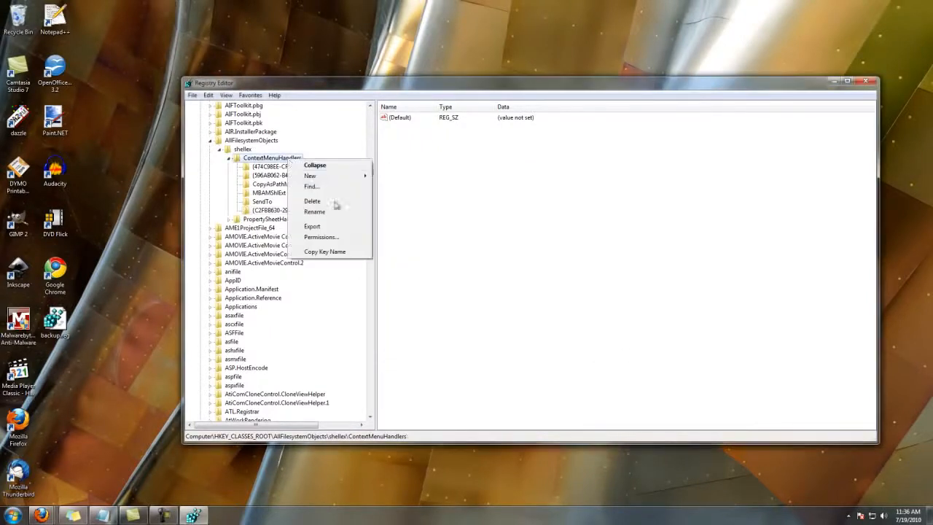
mouse_move(337, 179)
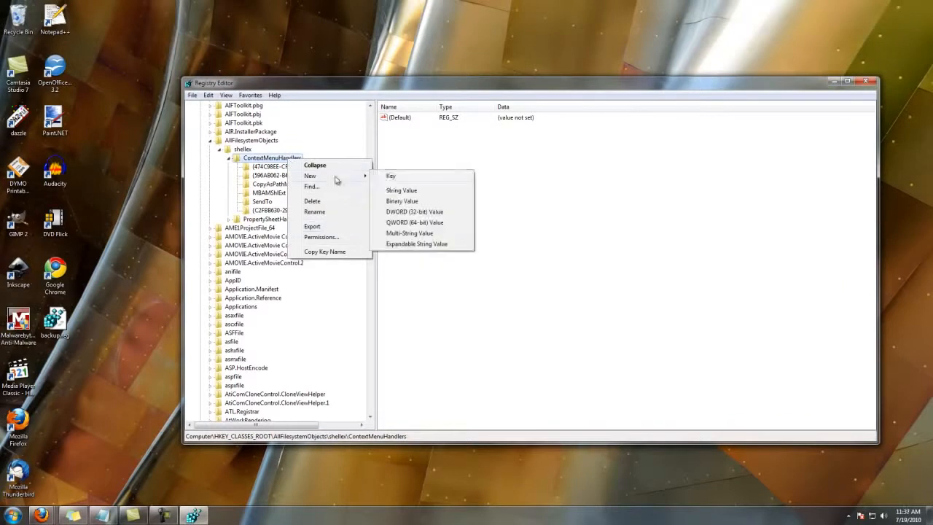
click(394, 176)
text({C2FBB631-2971-11D1-A18C-00C04FD75D13})
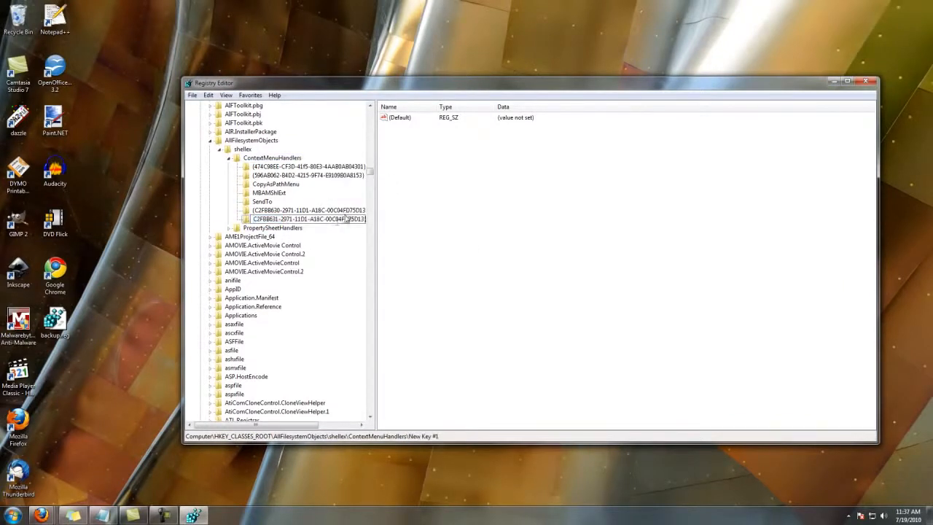
key(Return)
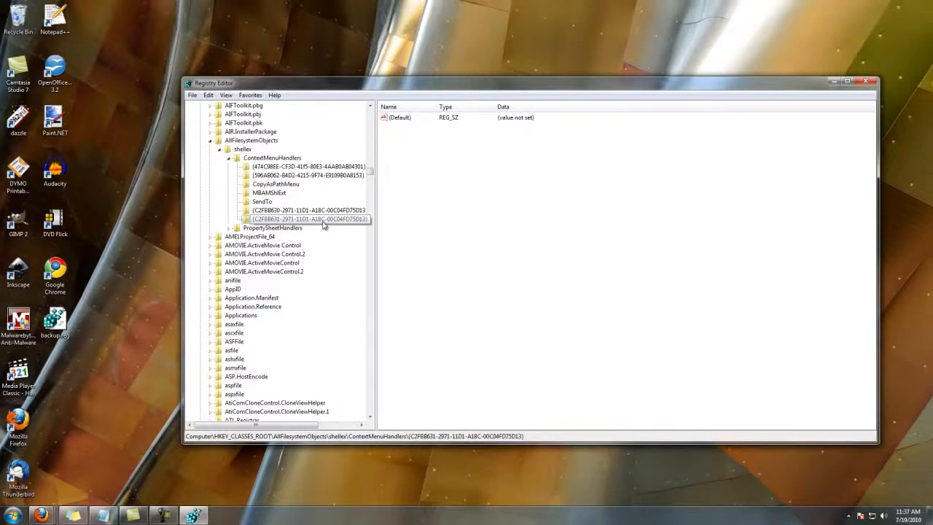
Test the Move To folder command by moving the OpenOffice.org 3.2 desktop shortcut to Local Disk (C:).
right_click(109, 185)
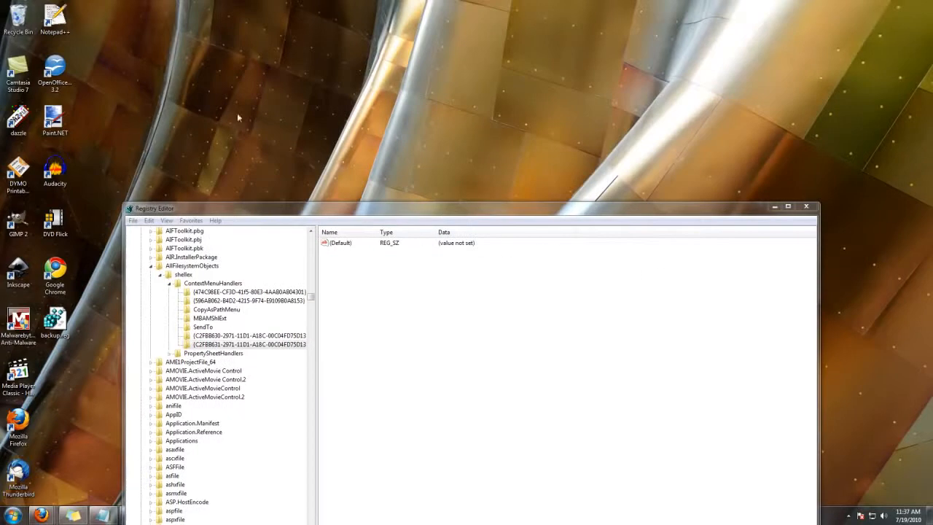
right_click(237, 112)
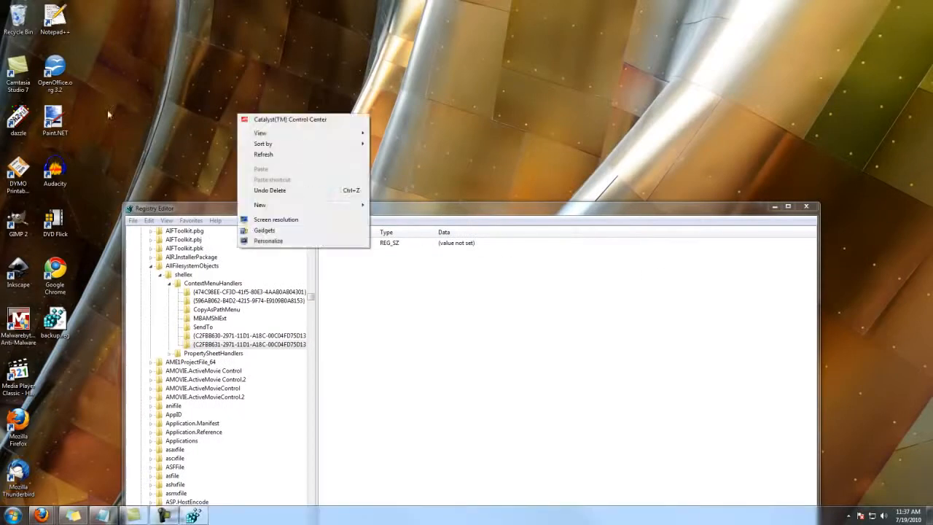
right_click(71, 60)
right_click(63, 59)
right_click(61, 66)
right_click(60, 66)
click(130, 195)
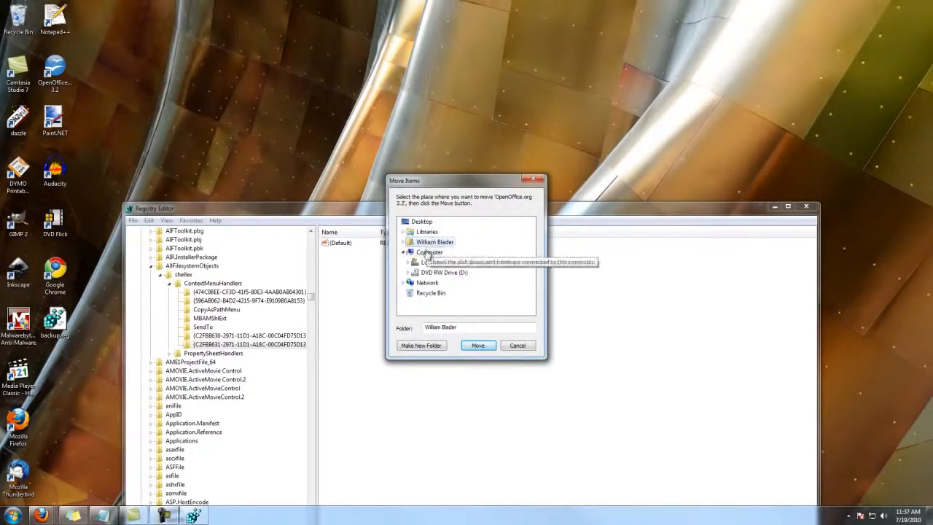
click(438, 262)
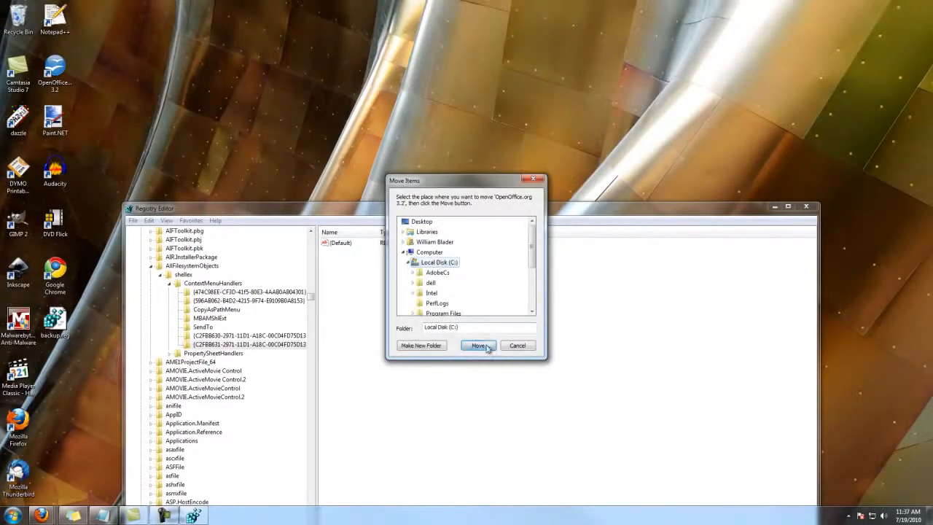
click(484, 345)
click(449, 295)
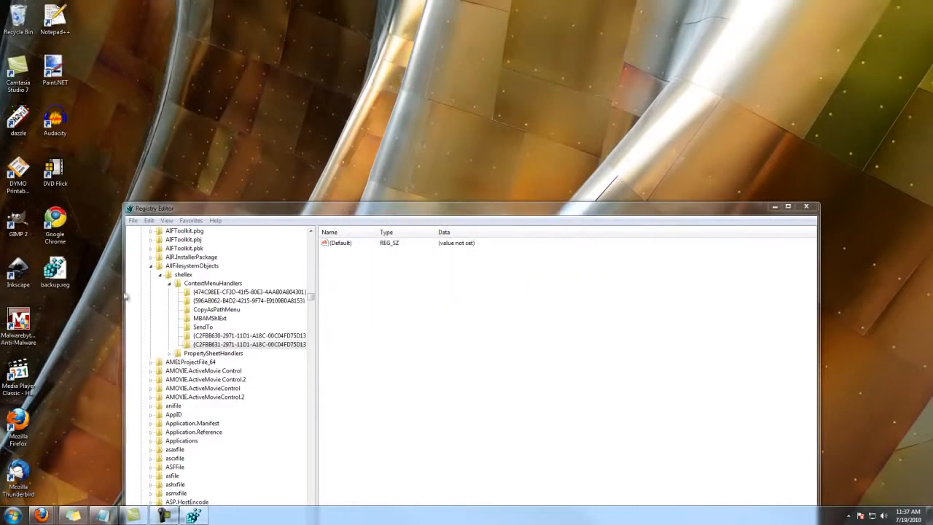
Open Local Disk (C:), move the OpenOffice.org 3.2 shortcut back to the desktop and close the folder.
click(12, 516)
click(149, 387)
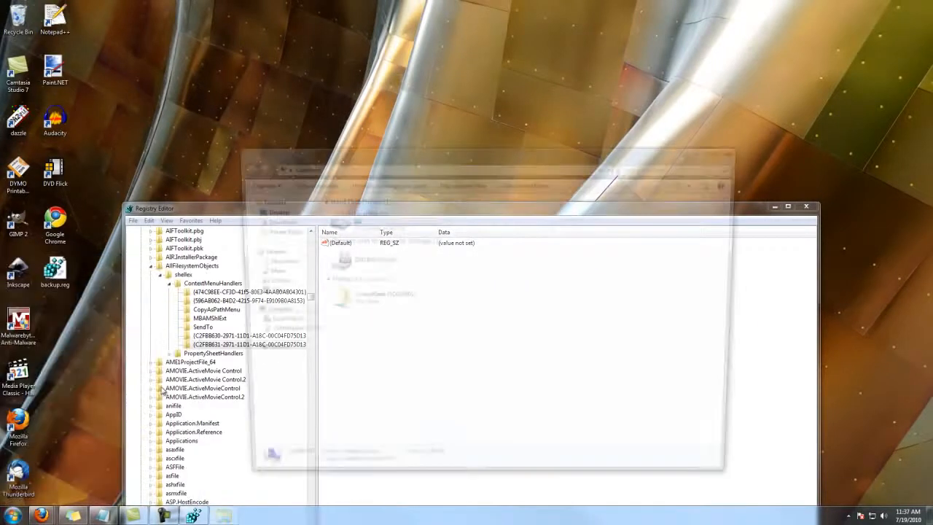
double_click(356, 218)
drag(344, 312, 135, 74)
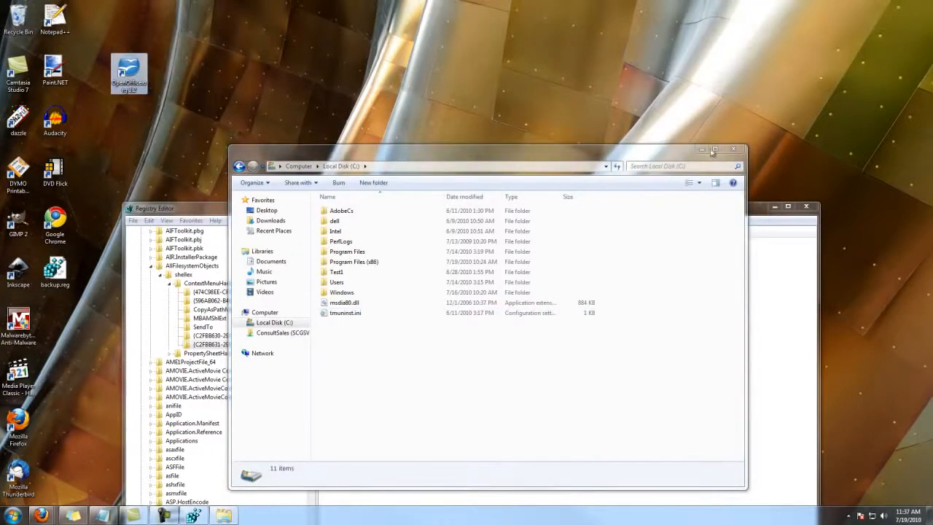
click(733, 149)
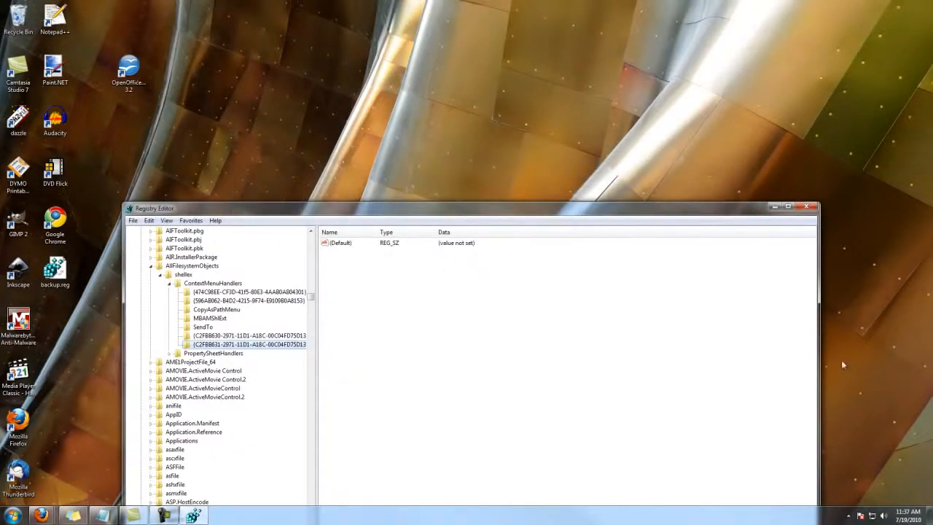
Show the downloaded Add_CopyMove.reg in its containing folder and move it to the desktop.
key(F10)
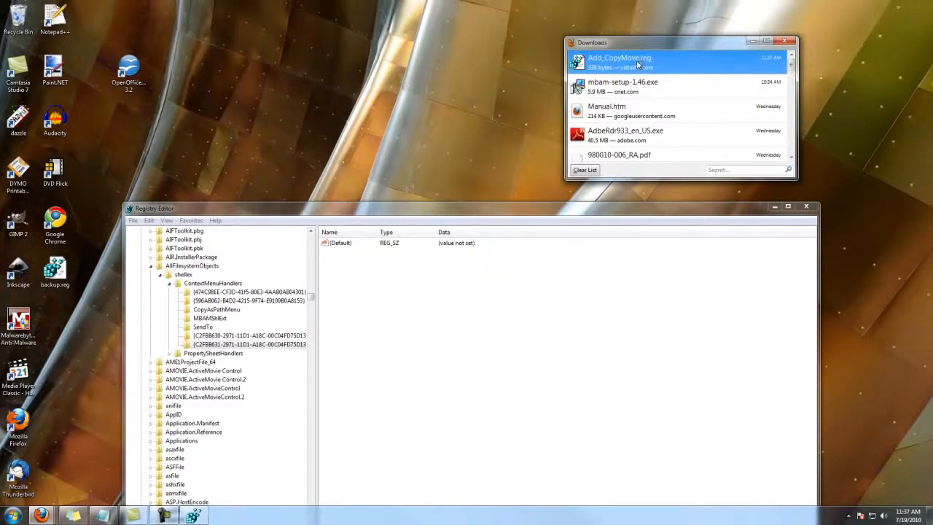
right_click(638, 65)
click(660, 80)
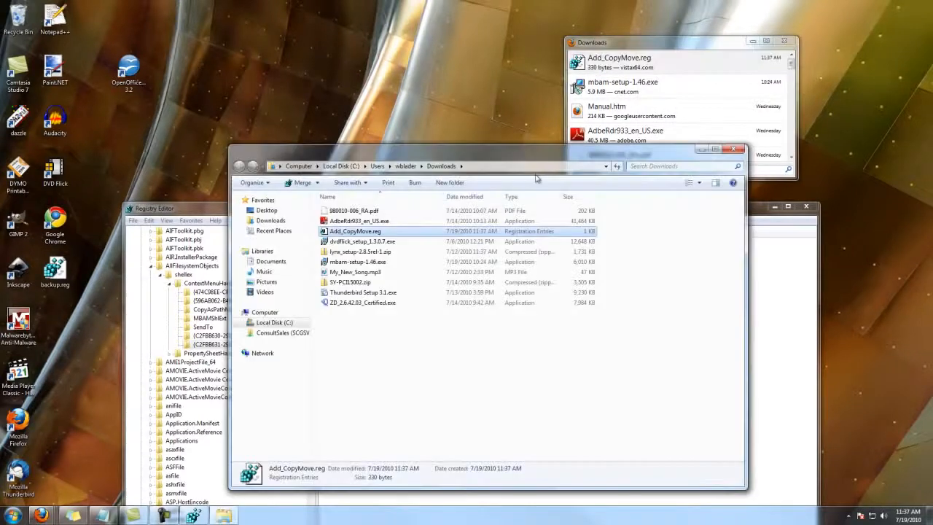
drag(379, 232, 349, 73)
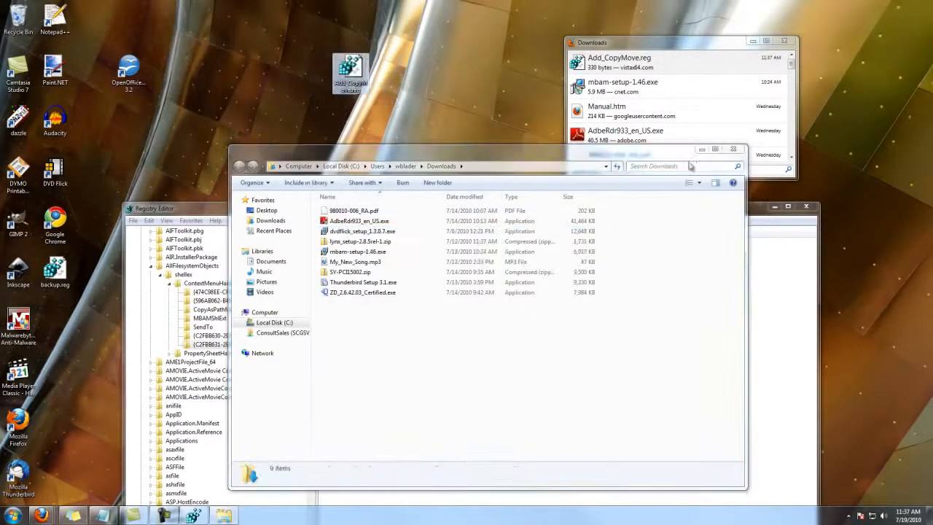
Open the desktop file Add_CopyMove.reg in Notepad, examine its registry entries and close it.
right_click(355, 75)
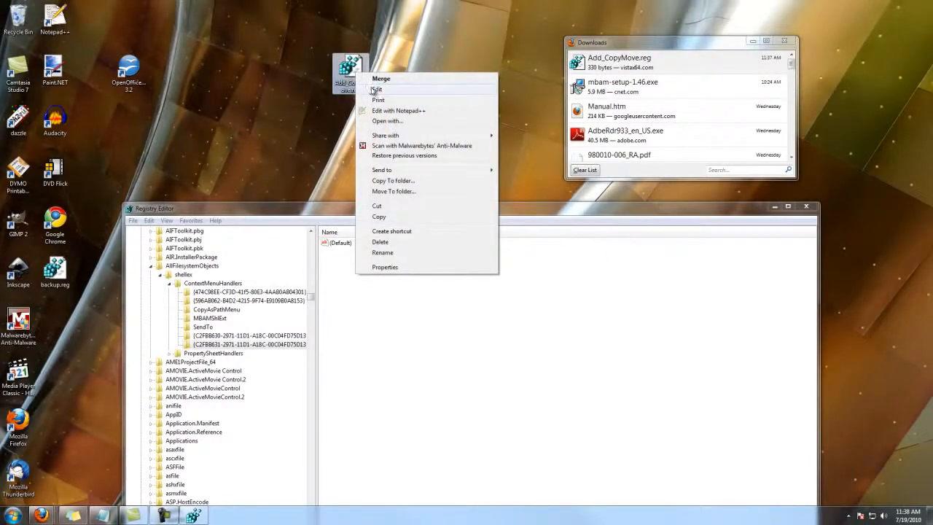
click(380, 79)
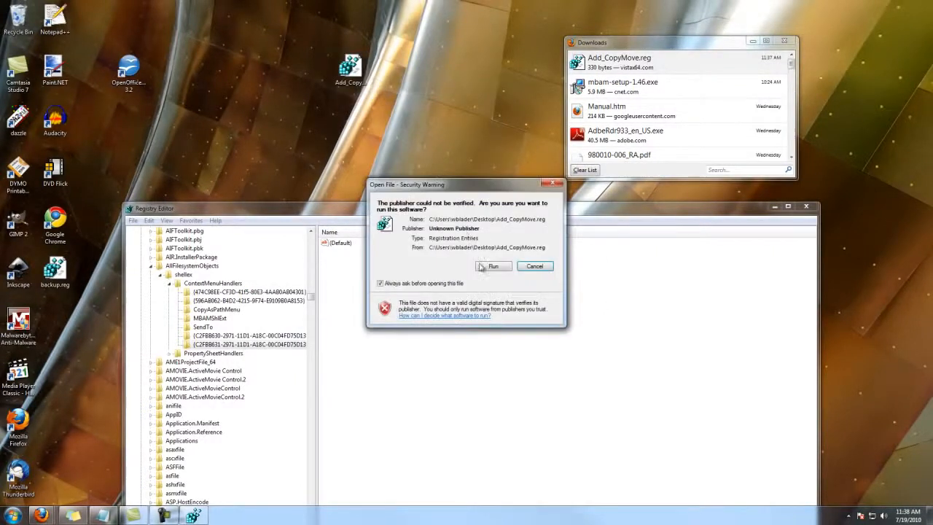
click(486, 267)
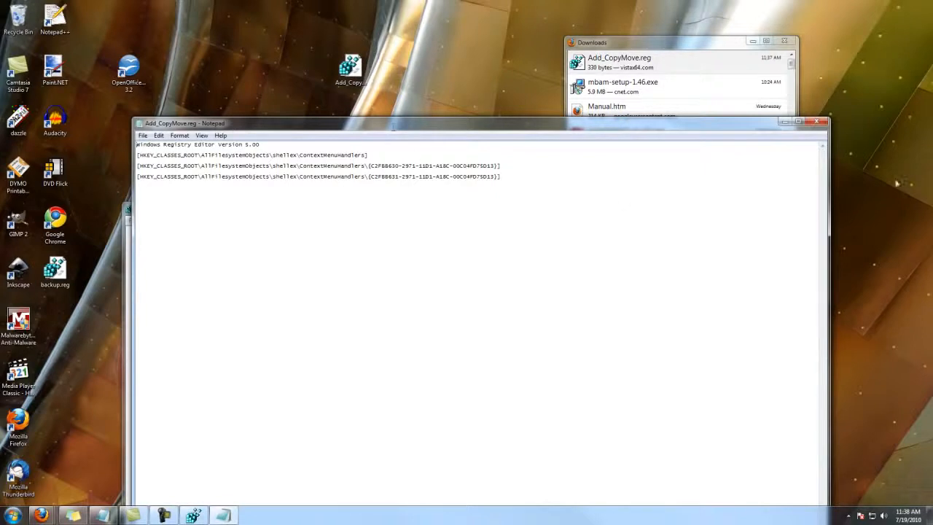
click(819, 123)
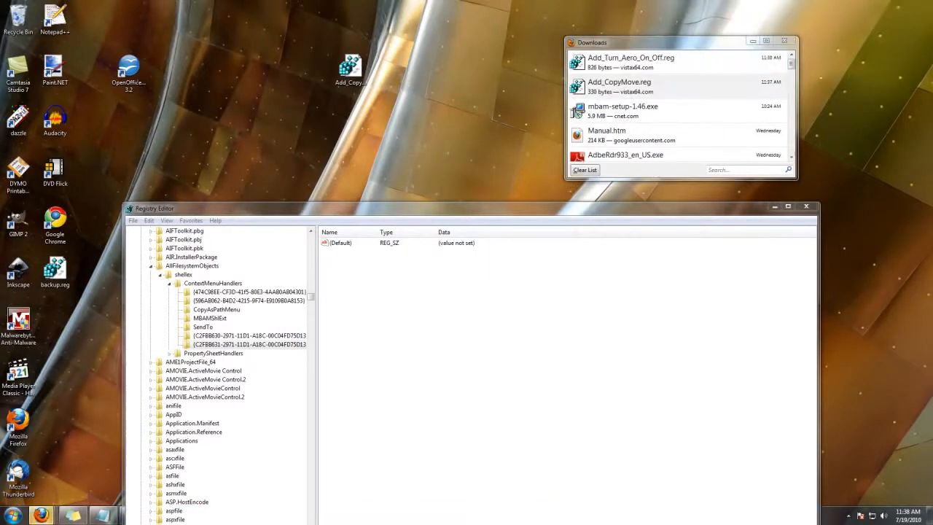
Show the downloaded Add_Turn_Aero_On_Off.reg in its folder, examine its entries in Notepad and close it without saving.
right_click(640, 65)
click(653, 79)
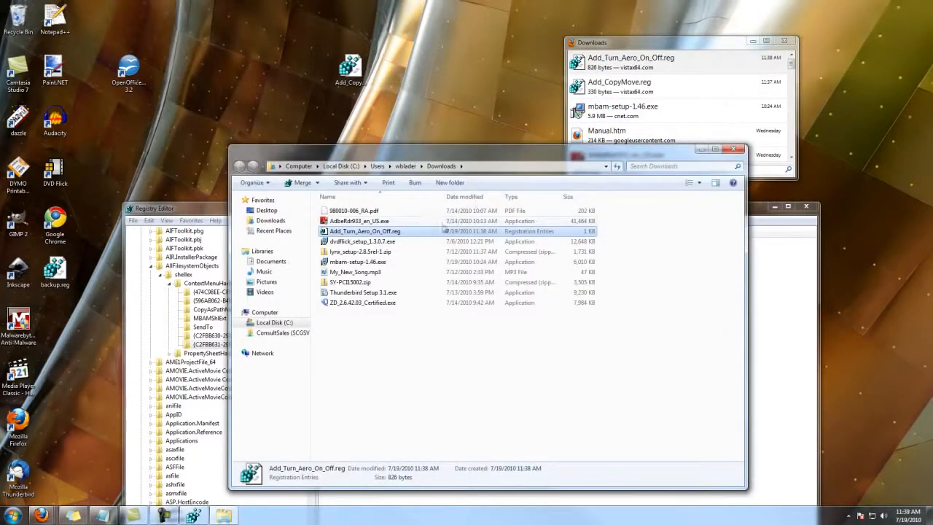
right_click(397, 232)
click(413, 252)
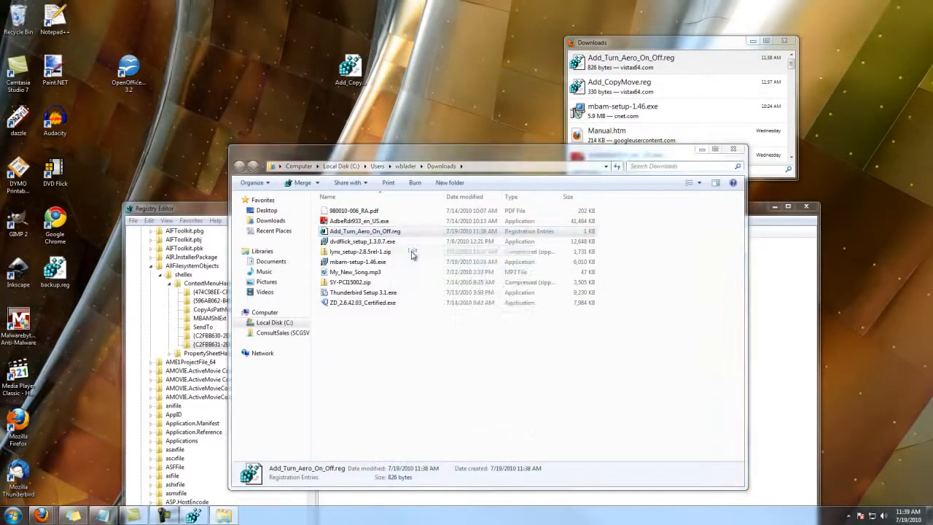
click(496, 269)
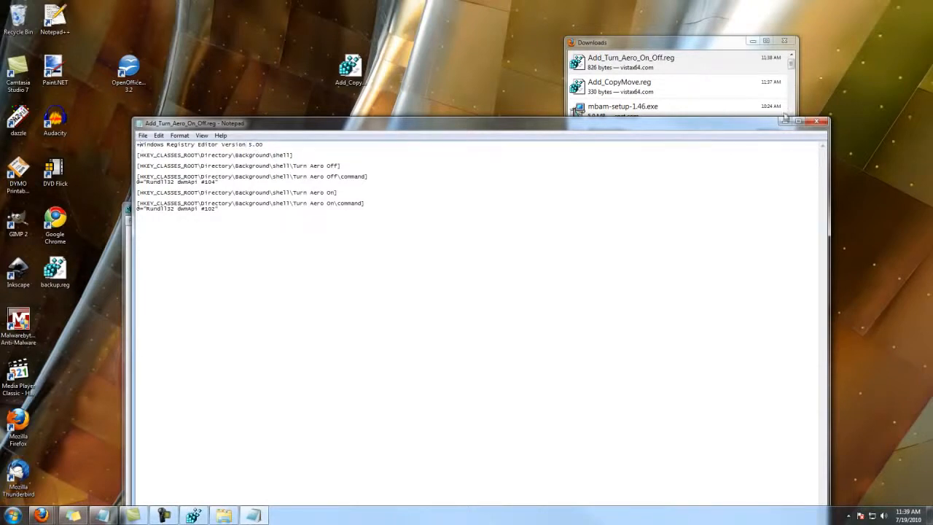
click(819, 122)
click(500, 265)
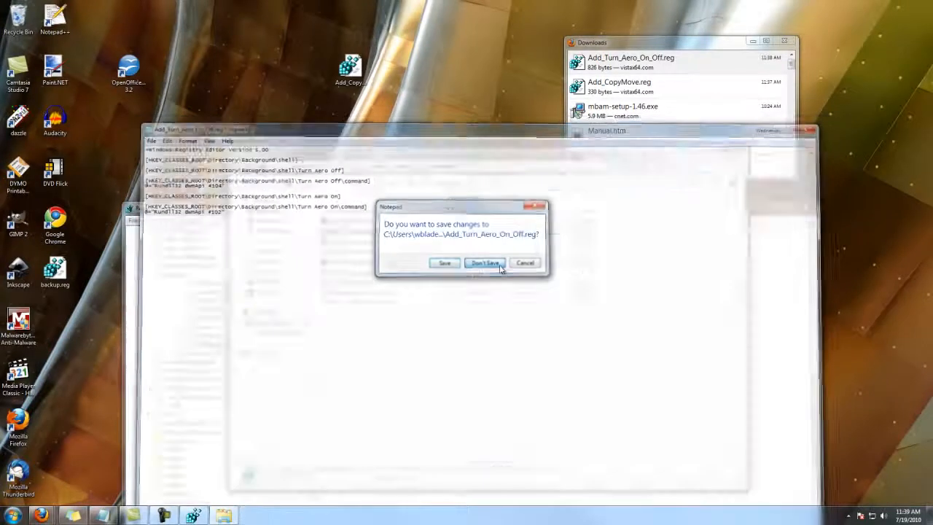
Merge Add_Turn_Aero_On_Off.reg into the registry, accepting the security warning and confirmations.
double_click(384, 235)
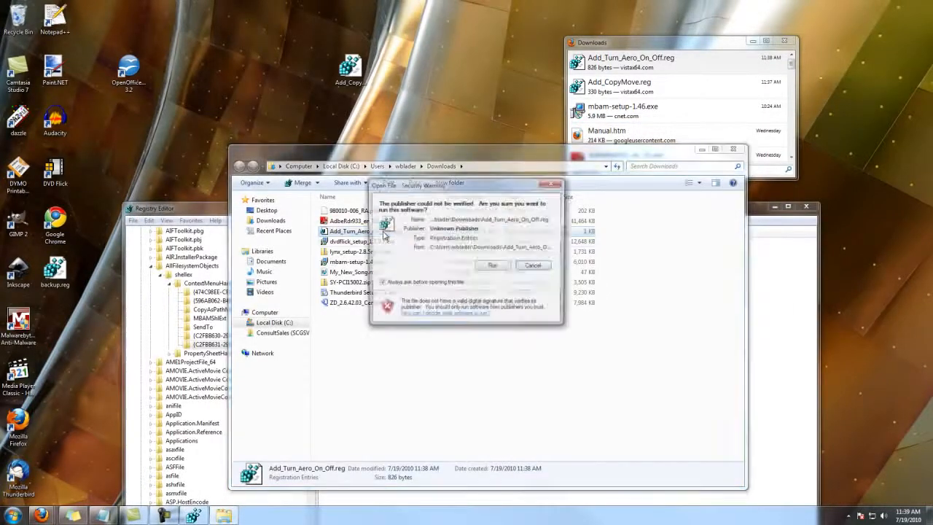
click(482, 265)
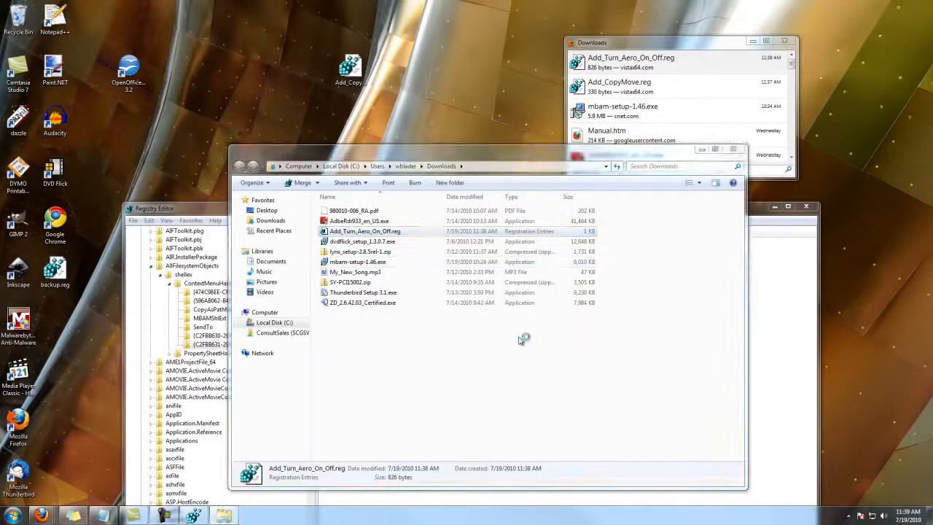
click(537, 270)
click(574, 258)
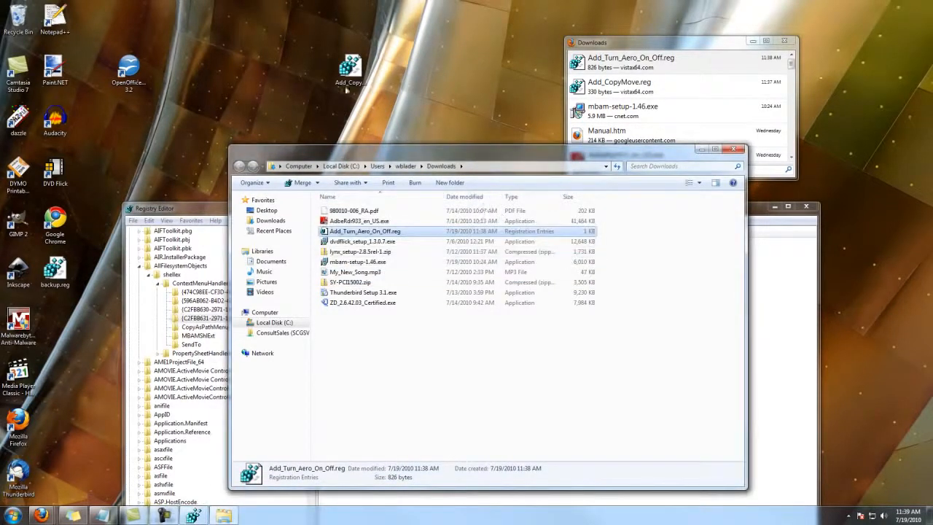
Test the Turn Aero Off and Turn Aero On commands in the desktop's context menu and close the Downloads folder.
right_click(225, 84)
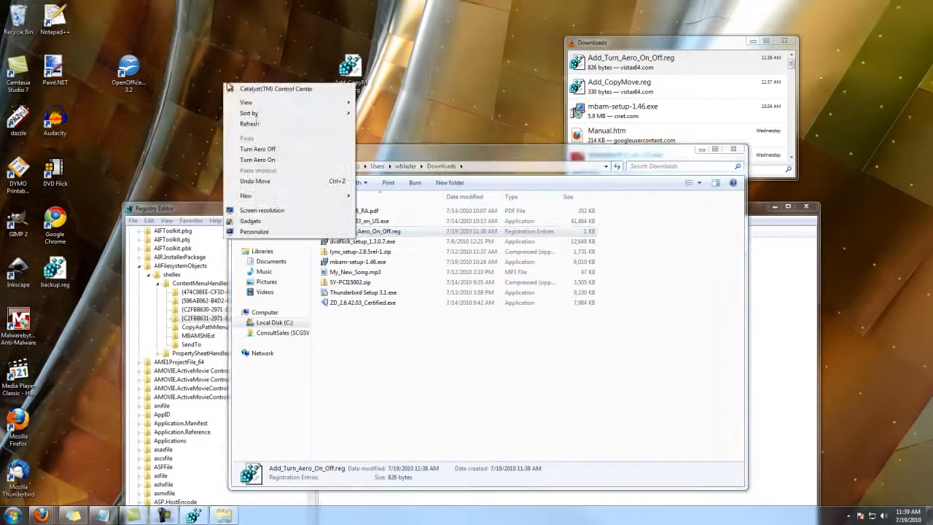
click(277, 150)
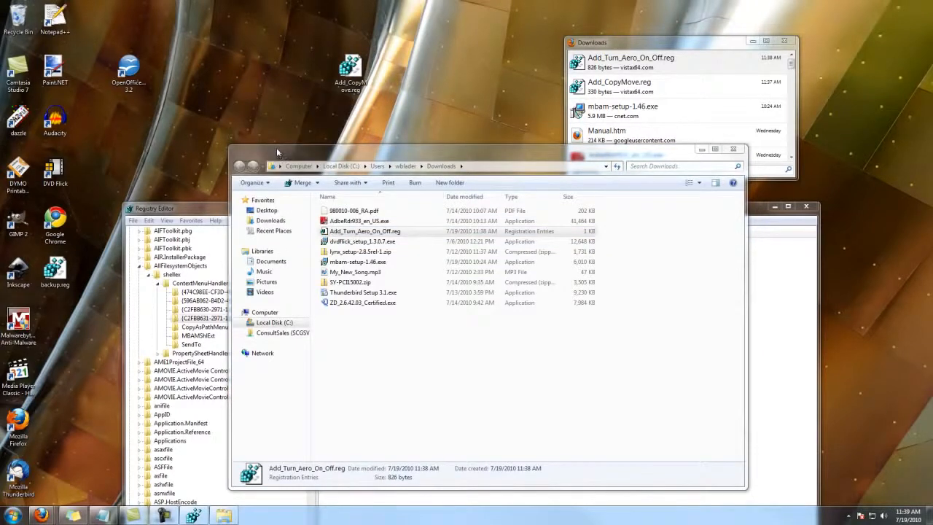
right_click(276, 117)
click(311, 194)
click(733, 152)
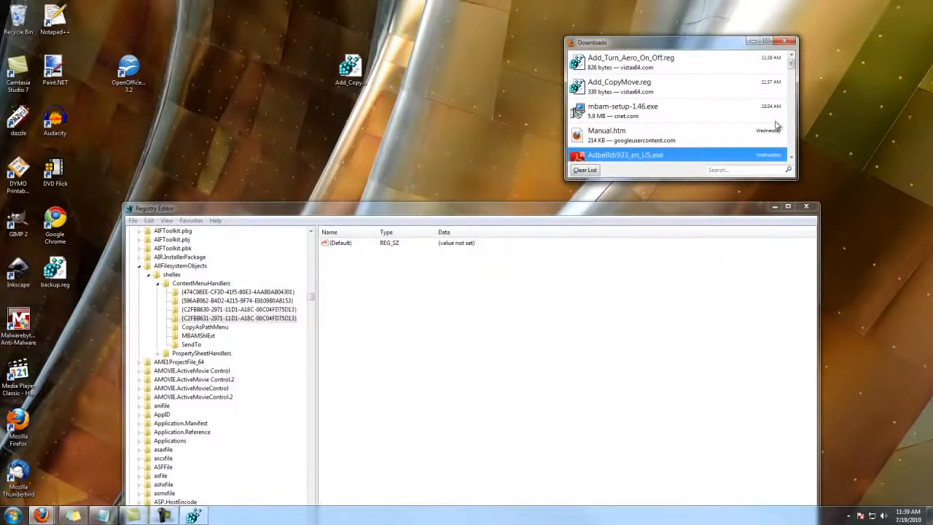
right_click(406, 145)
click(441, 212)
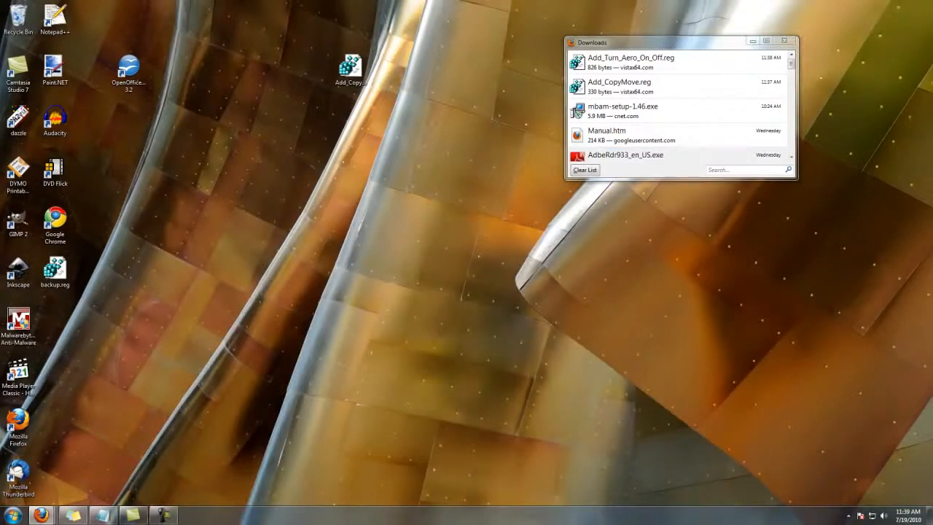
right_click(221, 193)
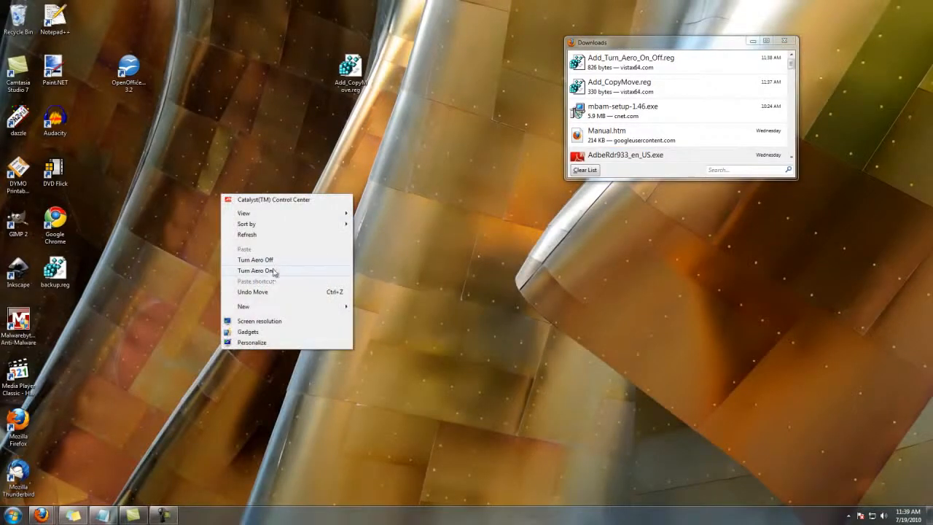
click(635, 170)
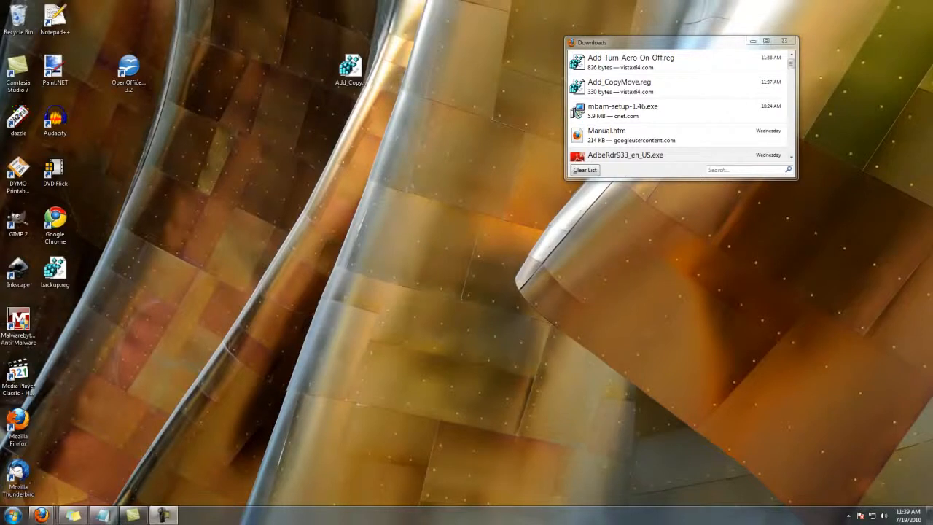
Show the downloaded Remove_Turn_Aero_On_Off.reg in its folder, examine its registry entries in Notepad and close the file.
right_click(635, 66)
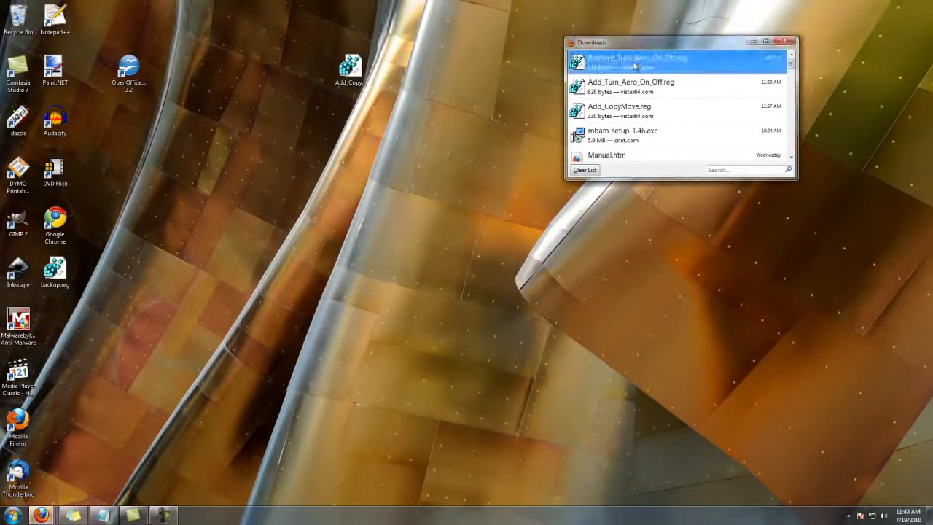
click(662, 79)
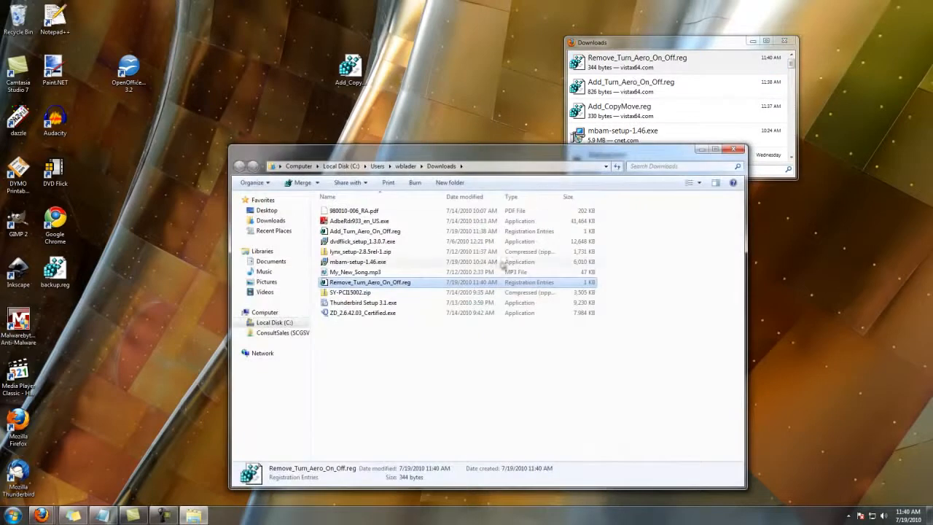
right_click(414, 282)
click(450, 301)
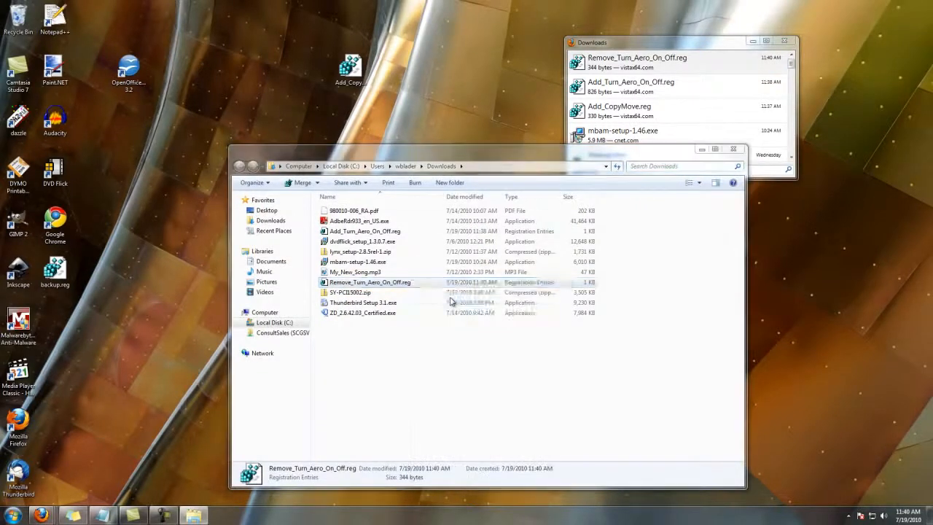
click(497, 267)
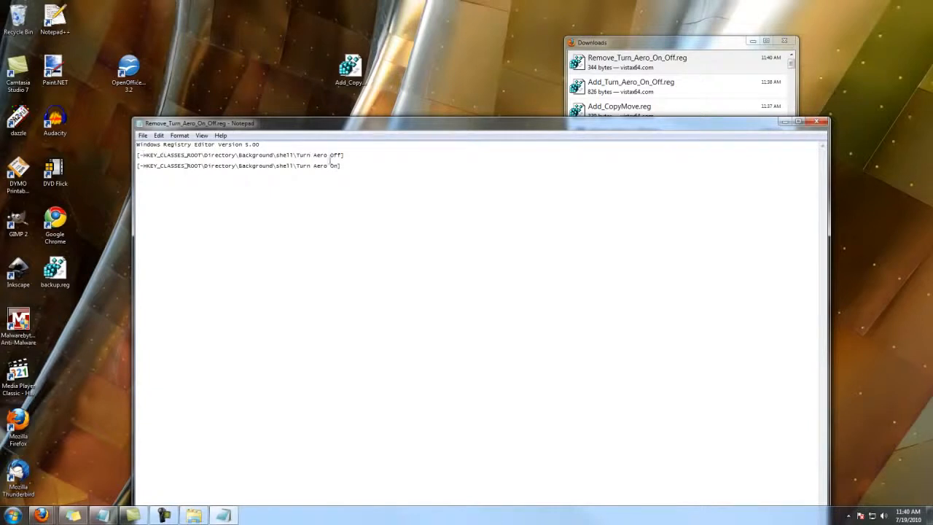
click(820, 122)
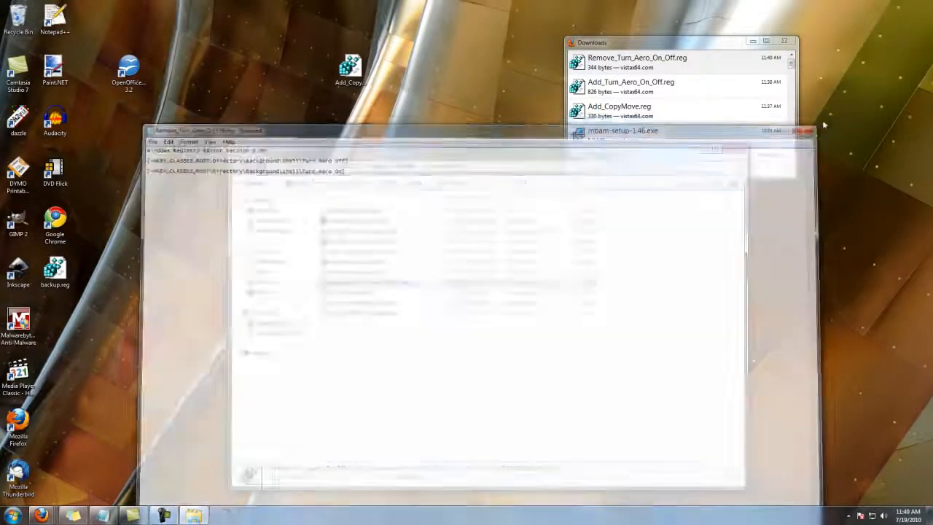
Merge Remove_Turn_Aero_On_Off.reg into the registry, accepting the security warning and confirmations.
double_click(434, 282)
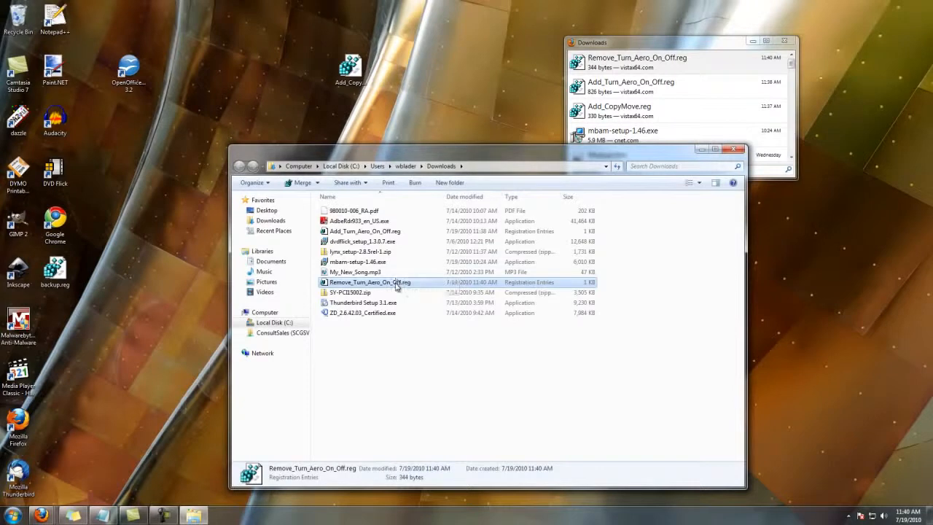
click(493, 266)
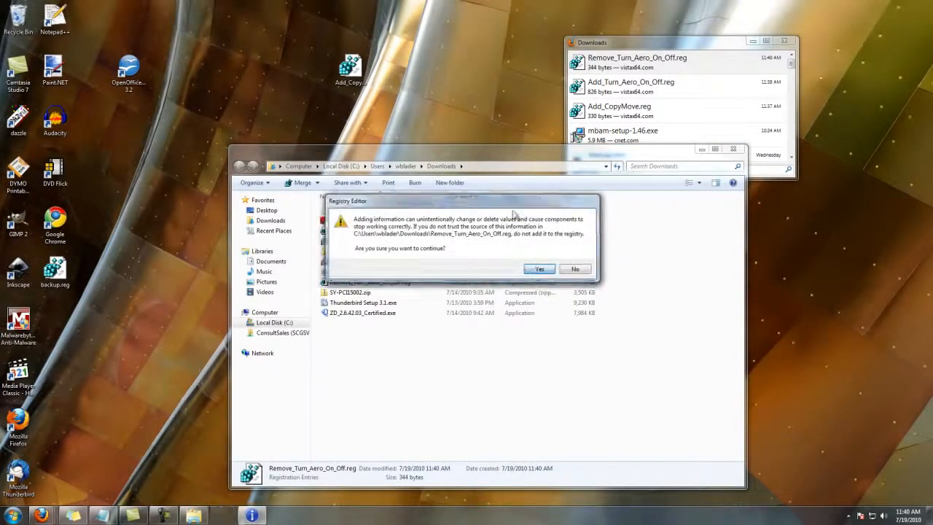
click(535, 267)
click(576, 262)
Check the context menus of the desktop and Add_CopyMove.reg for the Aero and Copy To/Move To folder commands.
right_click(452, 98)
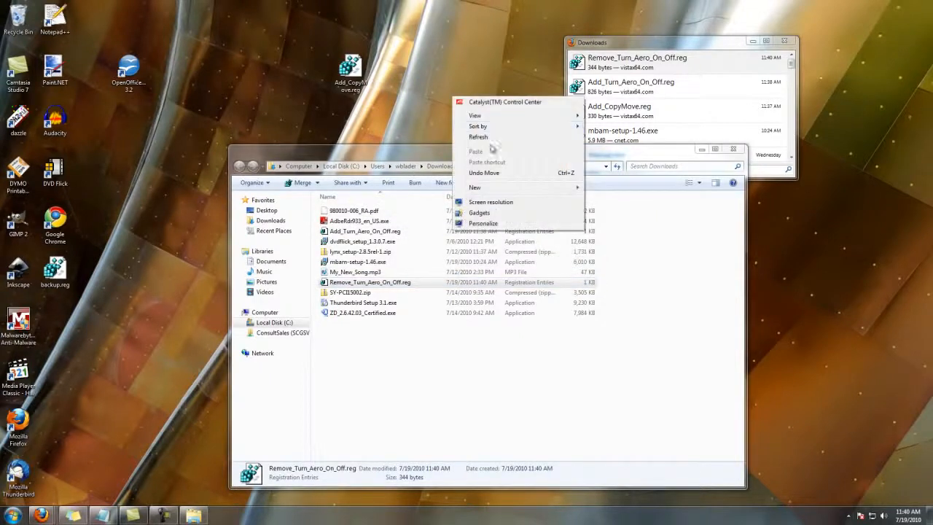
click(351, 73)
right_click(351, 76)
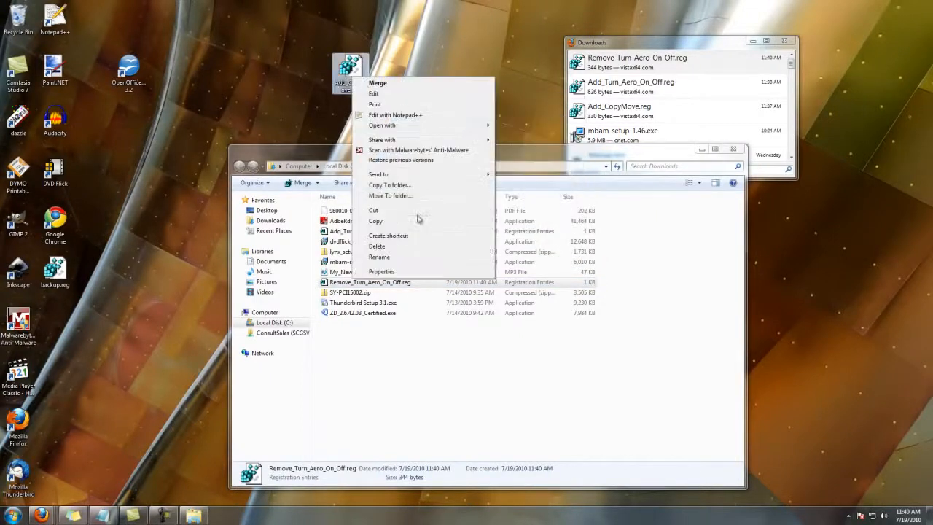
click(283, 113)
click(42, 515)
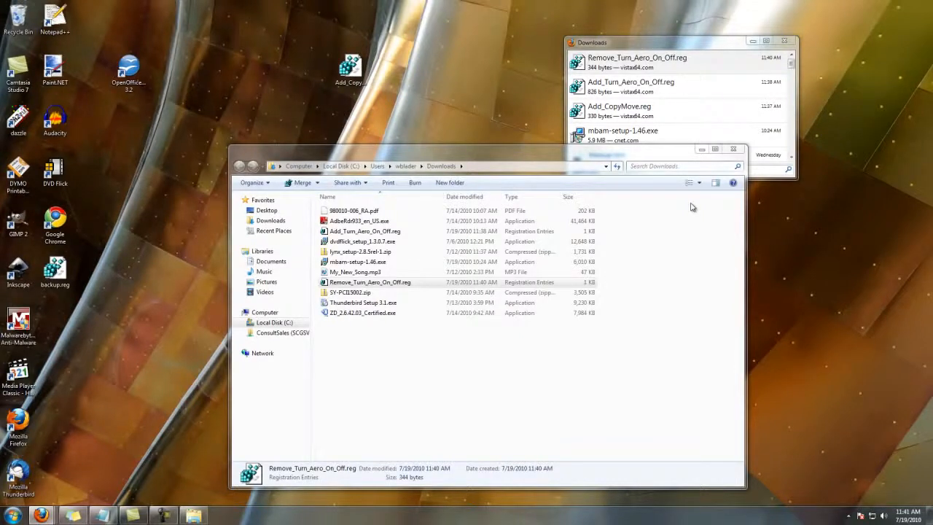
click(505, 157)
right_click(193, 90)
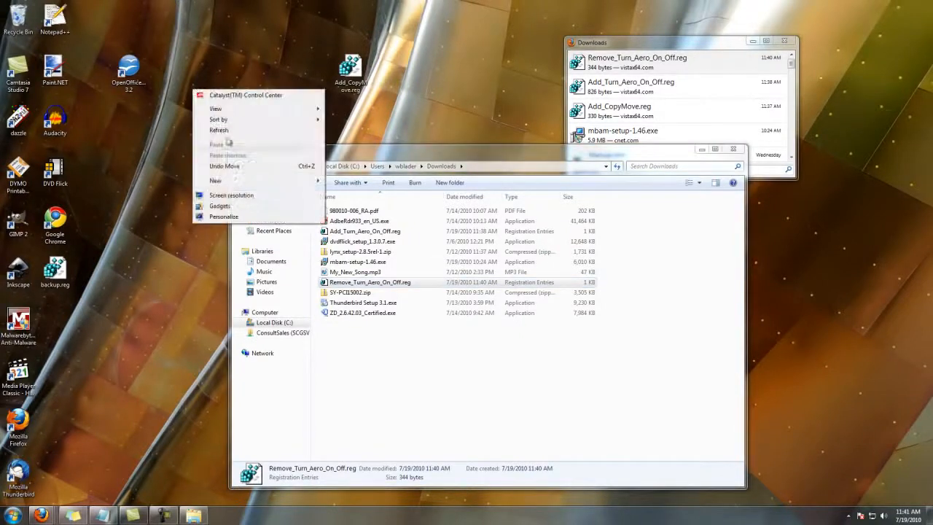